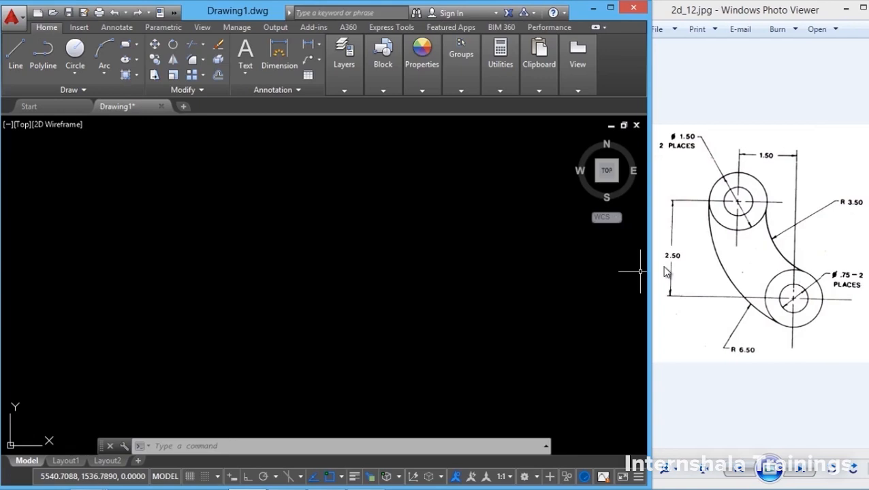
Set the model space limits from 0,0 to 5,5 and zoom to the whole drawing area.
click(332, 310)
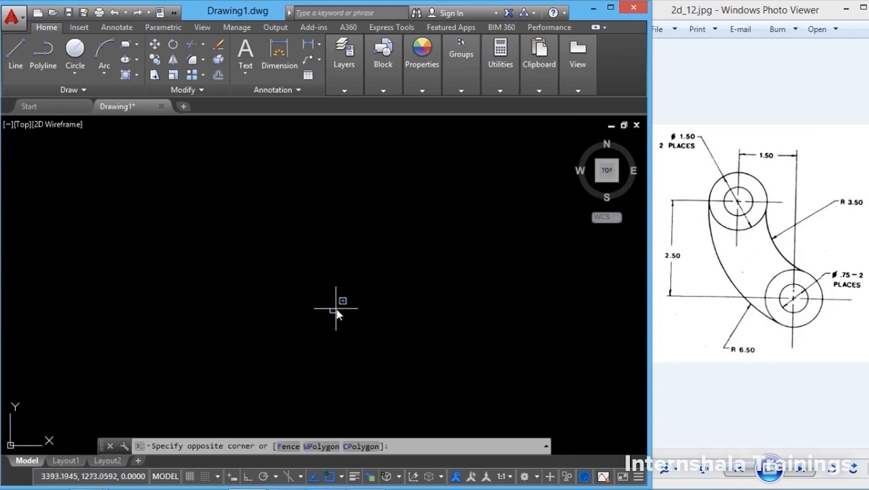
key(Escape)
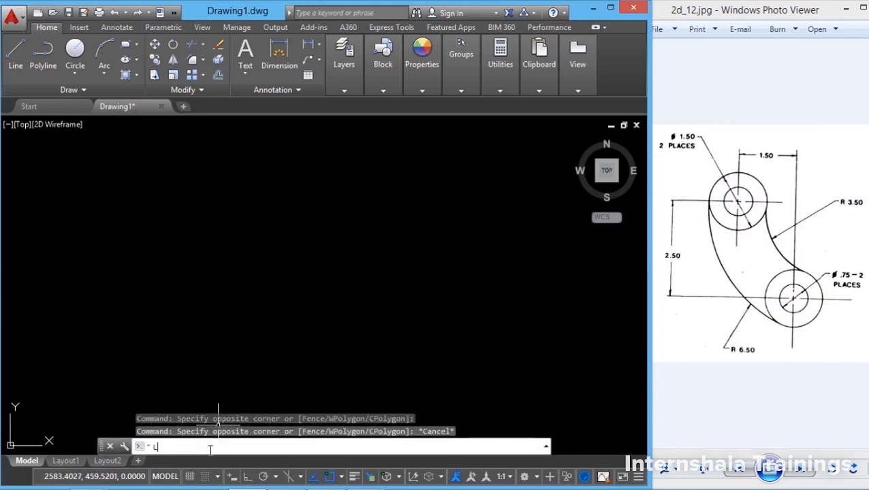
text(LIMITS)
key(Return)
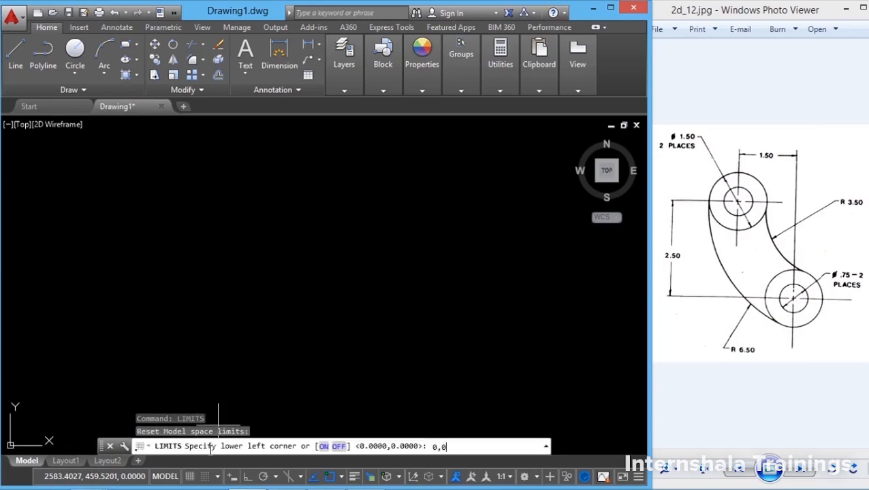
text(0,0)
key(Return)
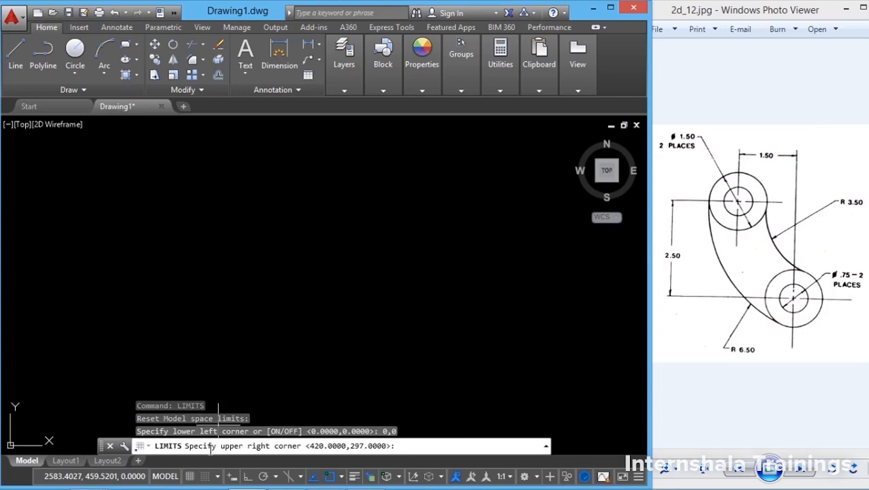
text(5,5)
key(Return)
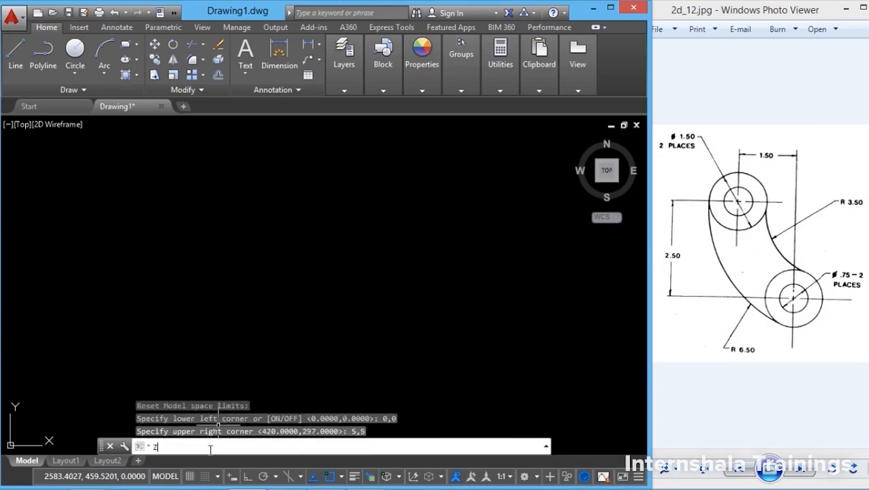
text(z)
key(Return)
text(A)
key(Return)
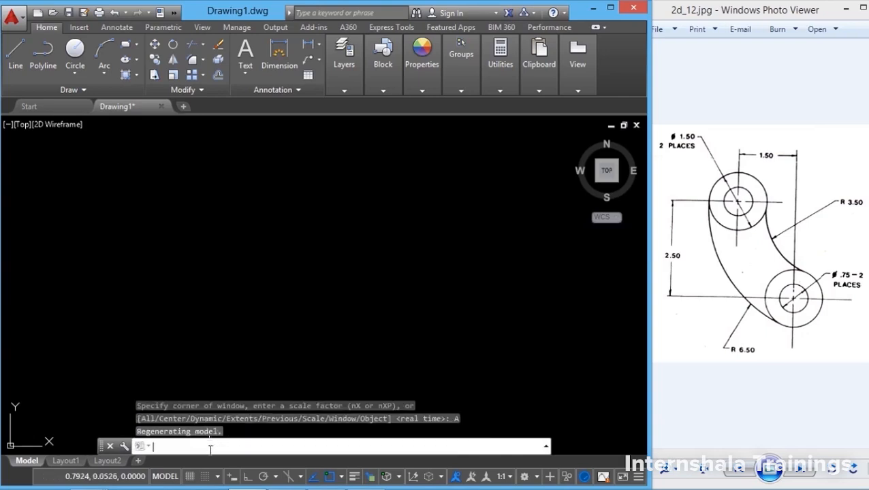
Draw a circle with a diameter of 0.75 centred at the origin 0,0.
click(708, 273)
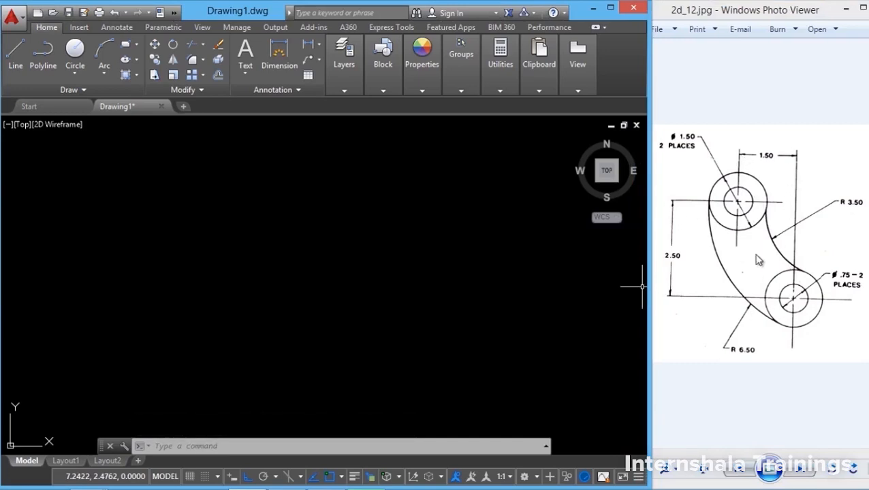
middle_drag(109, 380, 643, 305)
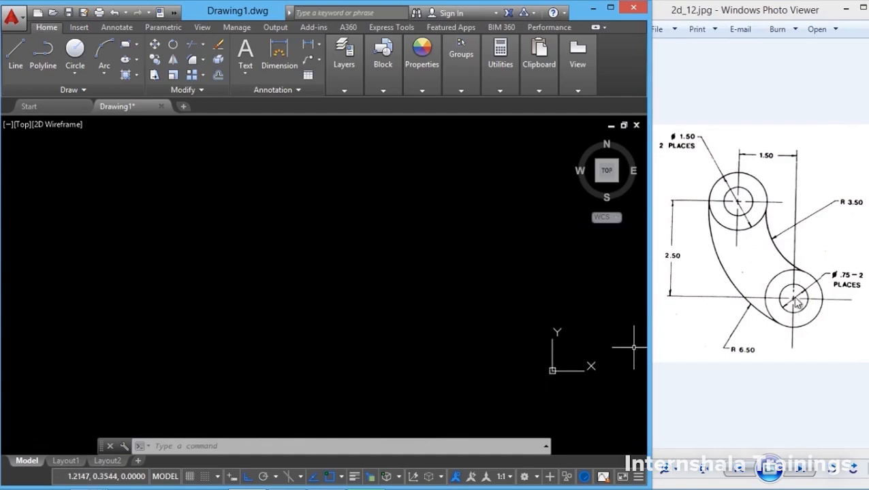
click(76, 73)
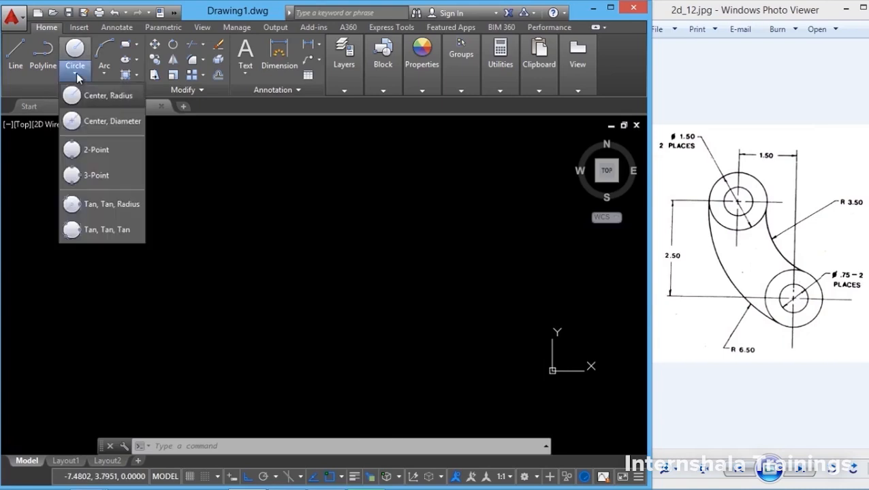
click(104, 99)
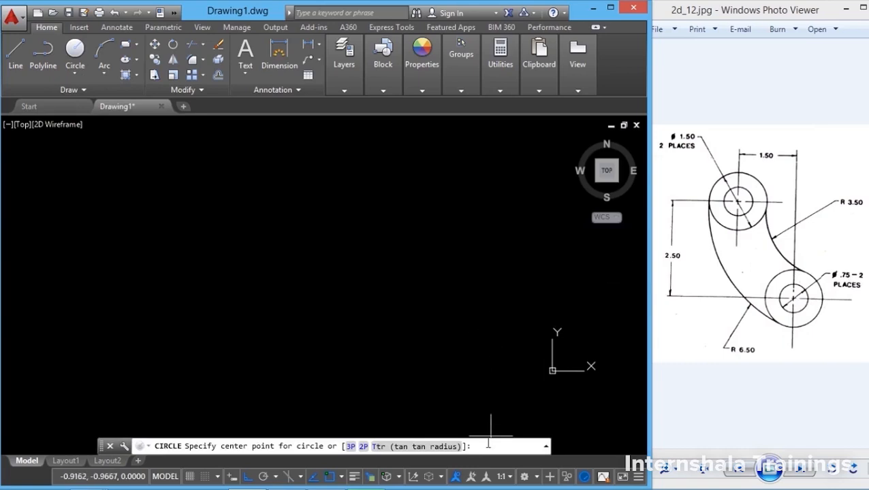
text(0,0)
key(Return)
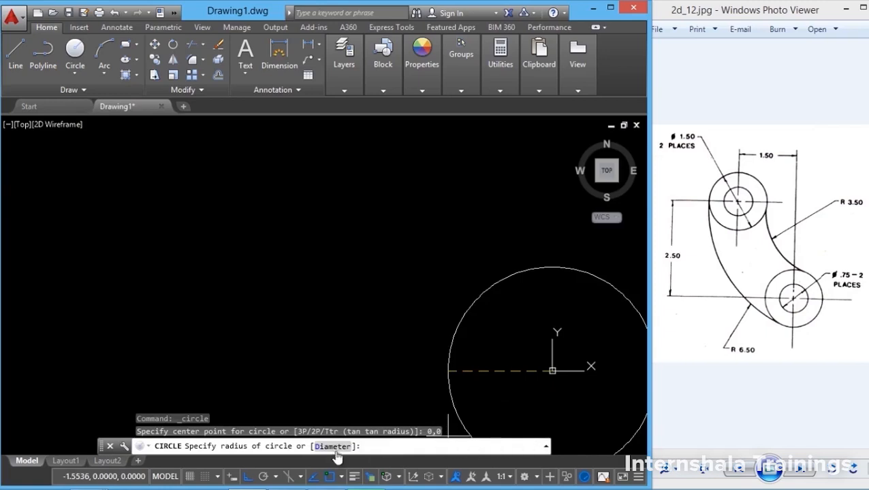
text(D)
key(Return)
text(0.75)
key(Return)
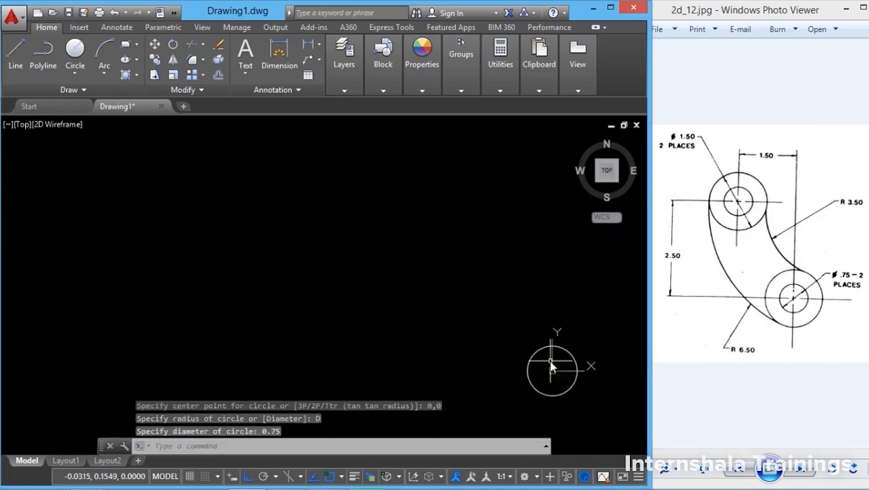
Draw a concentric circle with a diameter of 1.5 centred at 0,0 around the 0.75 circle.
middle_drag(550, 362, 417, 337)
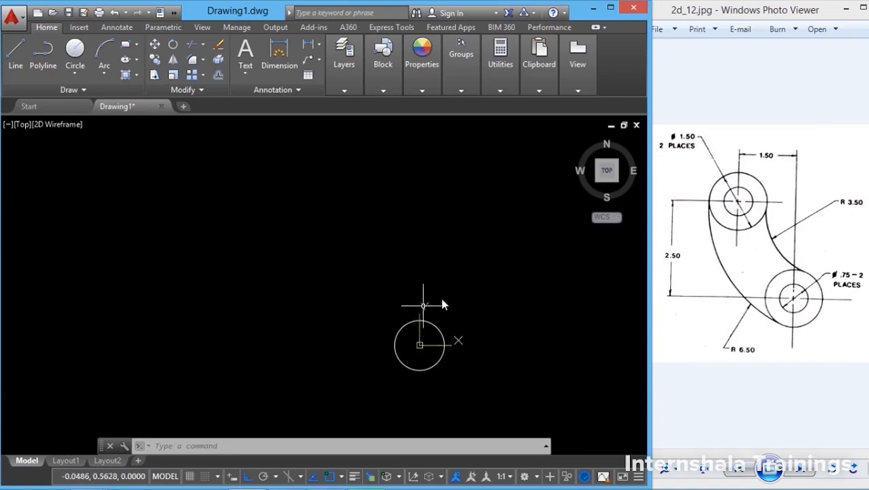
click(75, 82)
click(85, 100)
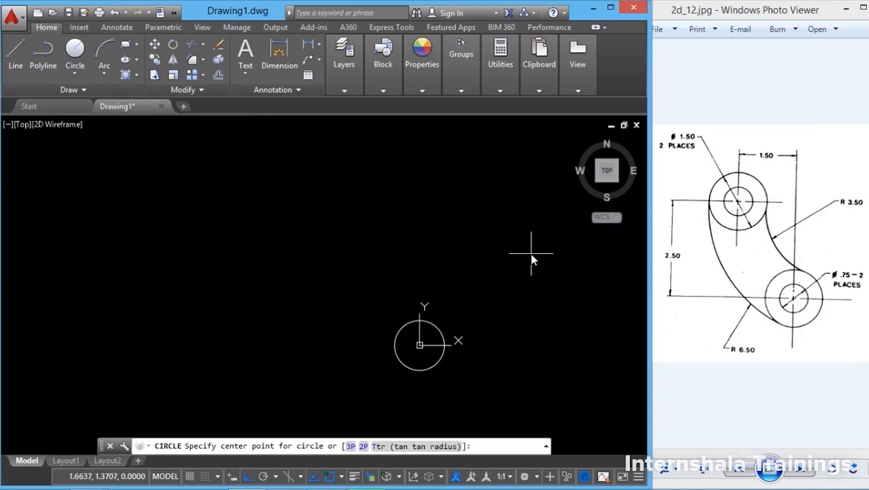
text(0,0)
key(Return)
text(D)
key(Return)
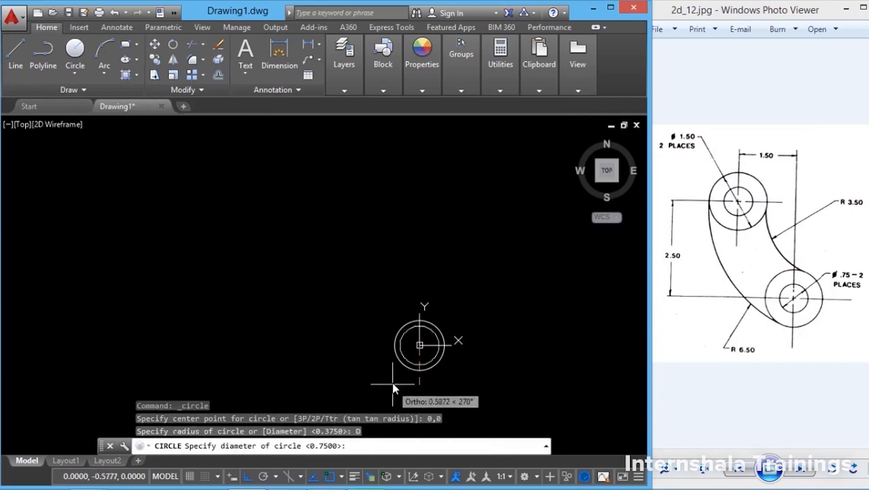
text(1.5)
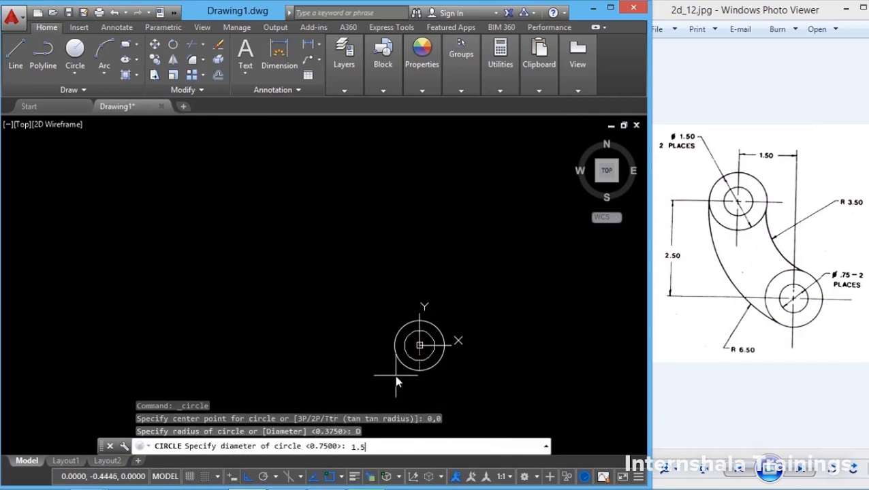
key(Return)
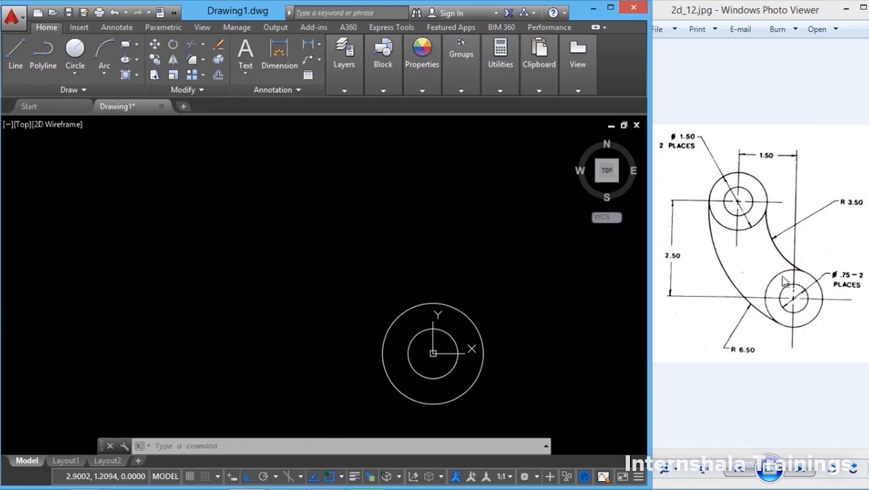
Copy both concentric circles from their common centre to the point -1.5,2.5.
click(172, 59)
click(340, 254)
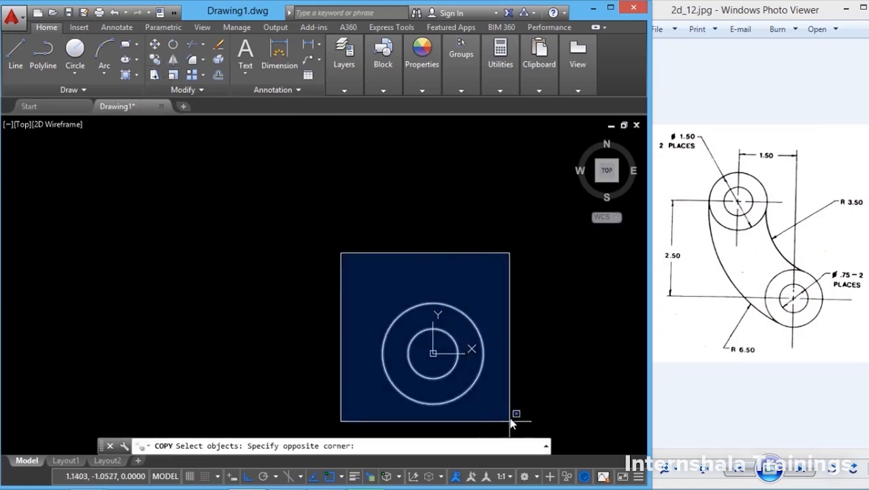
click(512, 424)
key(Return)
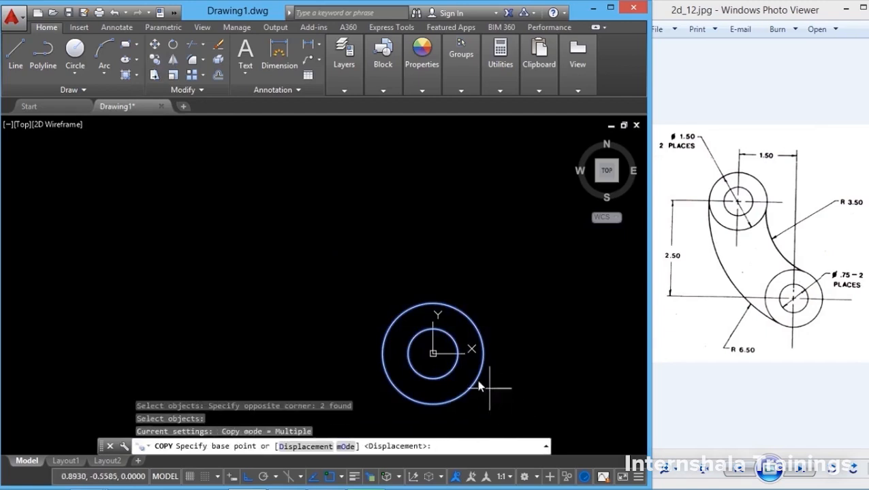
click(434, 354)
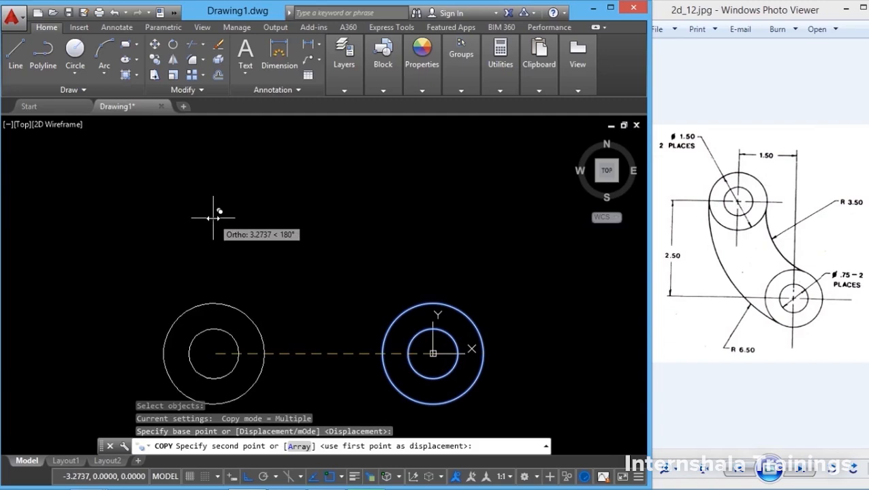
text(-)
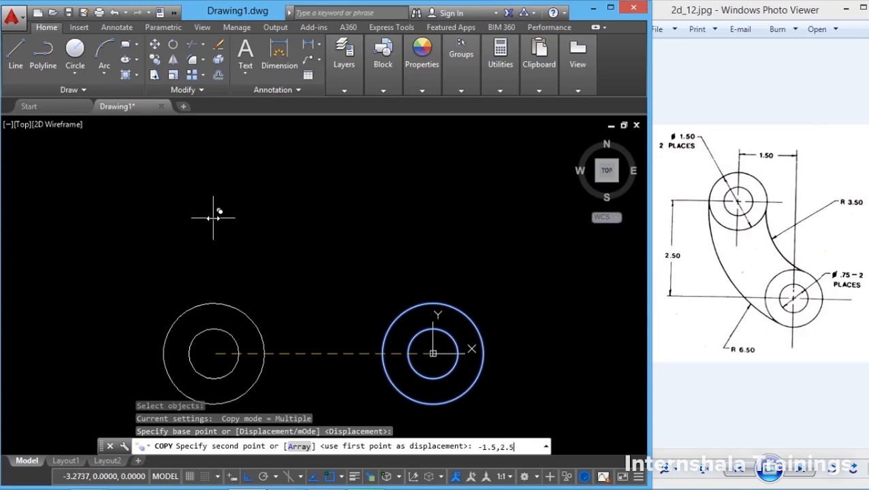
text(1.5,2.5)
key(Return)
key(Escape)
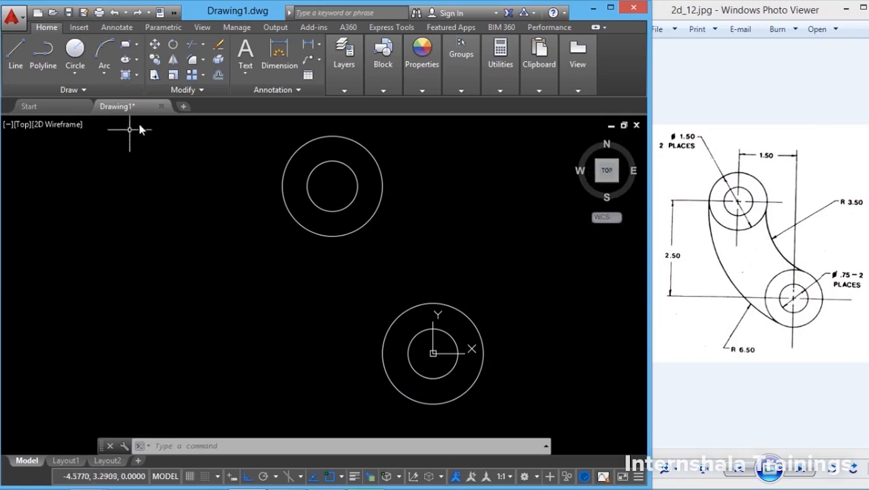
Fillet the two outer circles on their upper-right sides with a radius of 3.5.
click(204, 59)
click(210, 75)
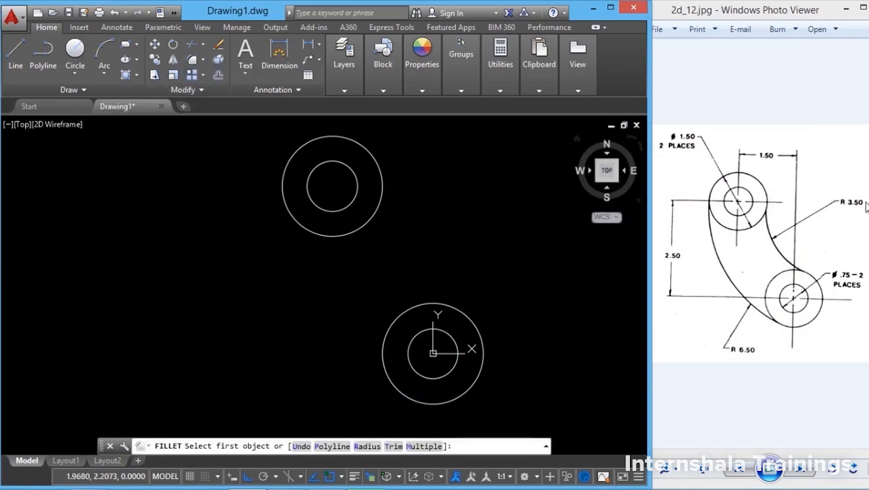
click(366, 446)
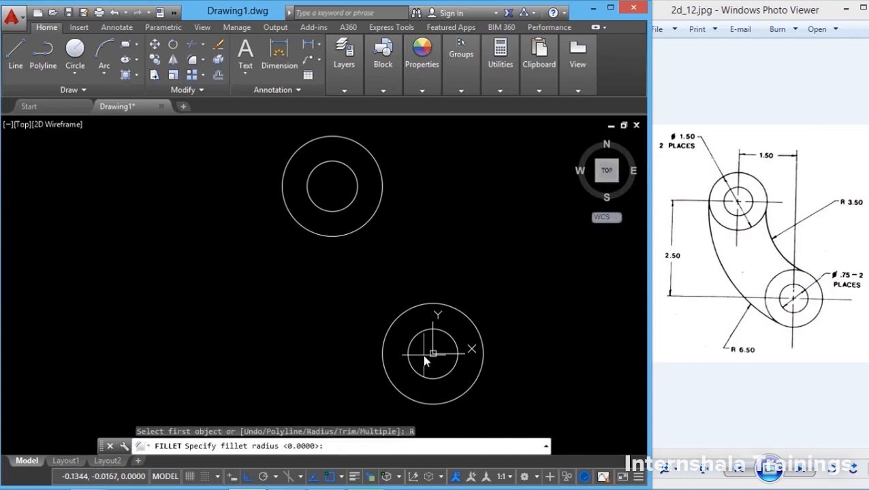
text(3.5)
key(Return)
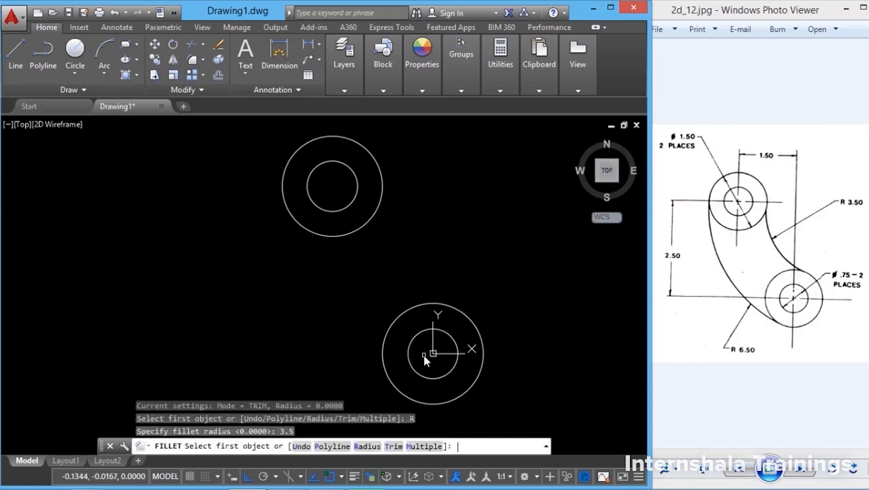
click(372, 156)
click(462, 314)
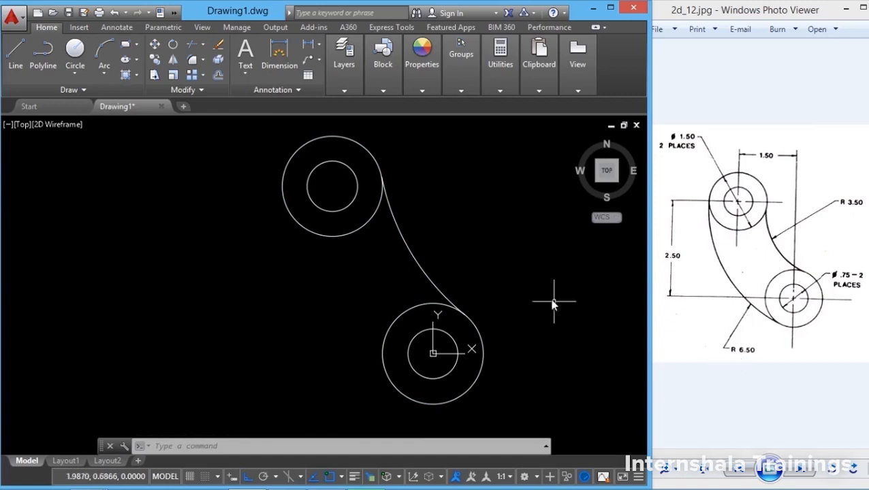
Try to connect the lower-left sides of the two outer circles with a fillet of radius 6.5.
click(201, 59)
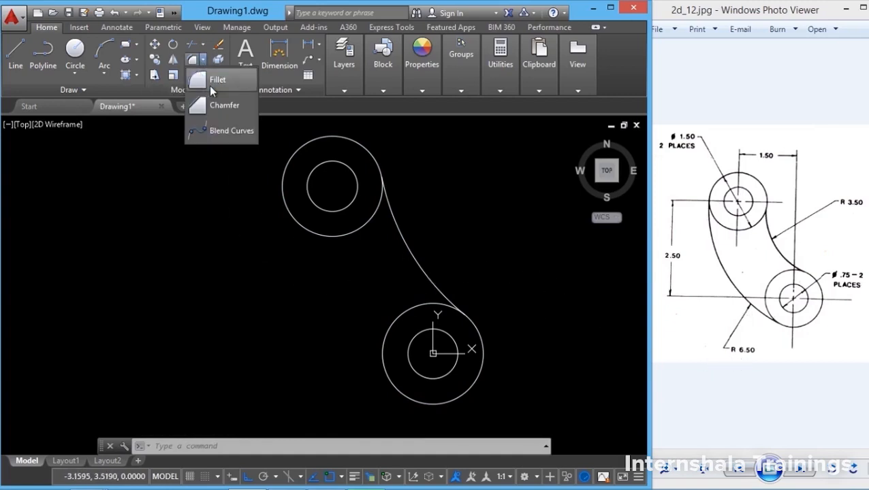
click(209, 85)
click(366, 447)
text(6.)
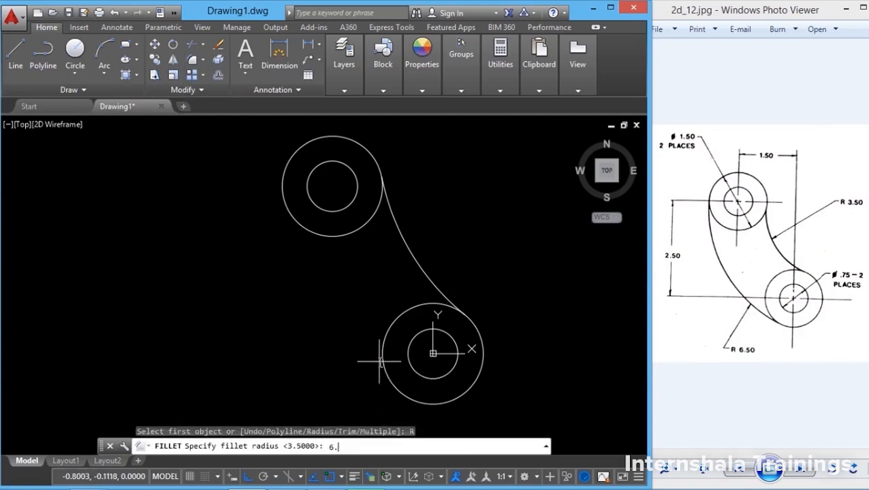
text(5)
key(Return)
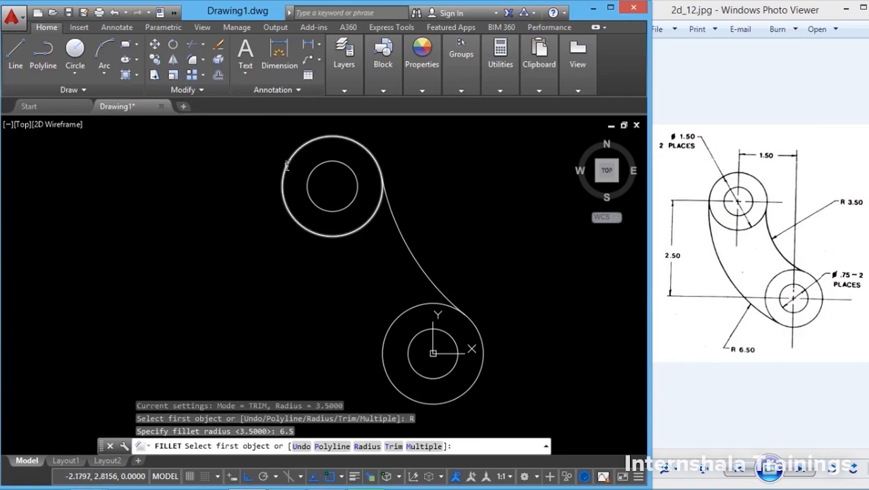
click(287, 167)
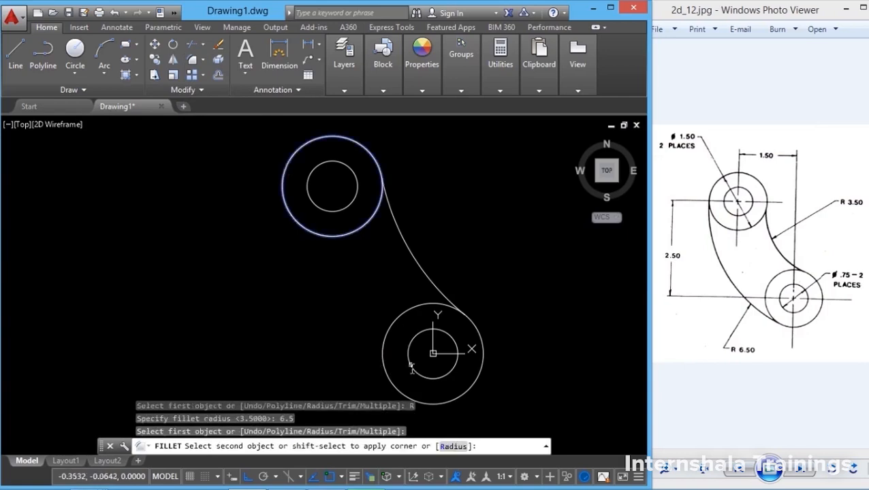
click(426, 406)
Delete the 6.5 radius fillet arc between the lower-left sides of the outer circles.
click(368, 297)
click(328, 318)
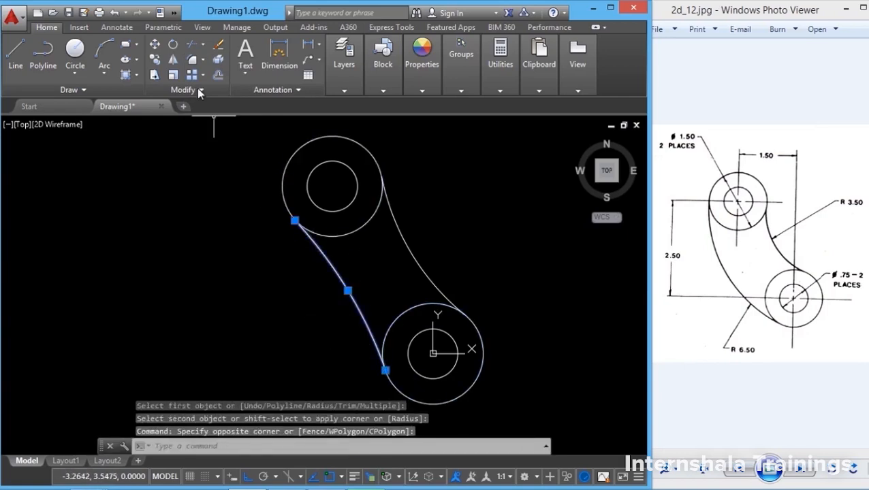
key(Delete)
key(Escape)
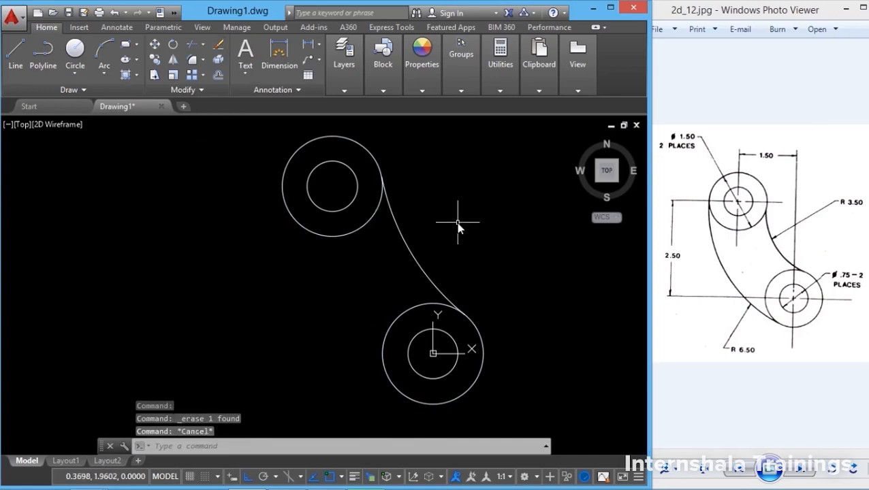
Draw a circle of radius 6.5 tangent to the lower-left sides of the two outer circles using Tan, Tan, Radius.
click(75, 74)
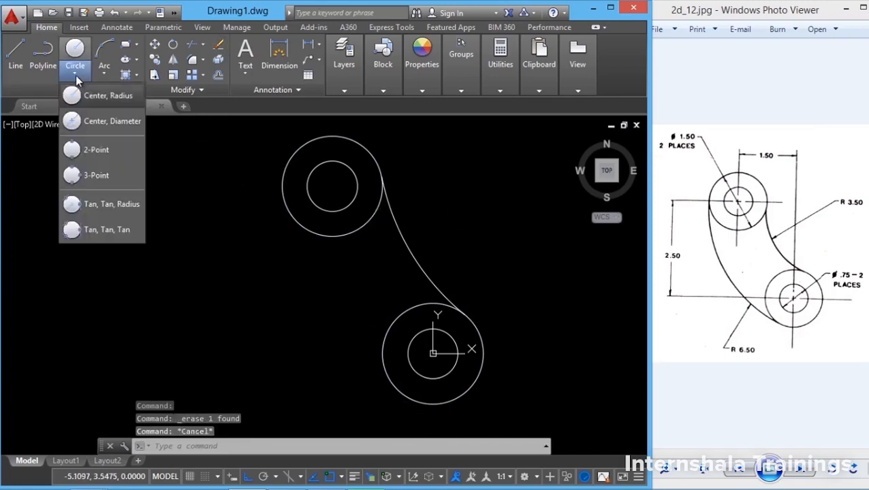
click(106, 204)
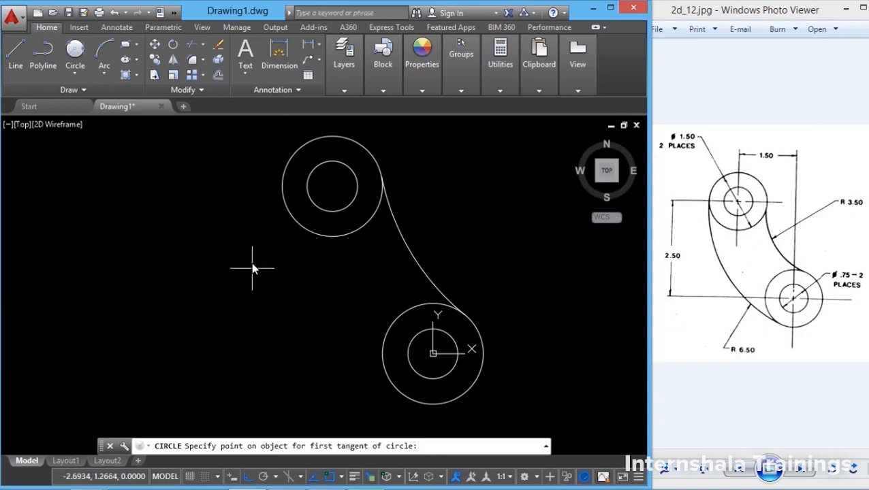
click(284, 176)
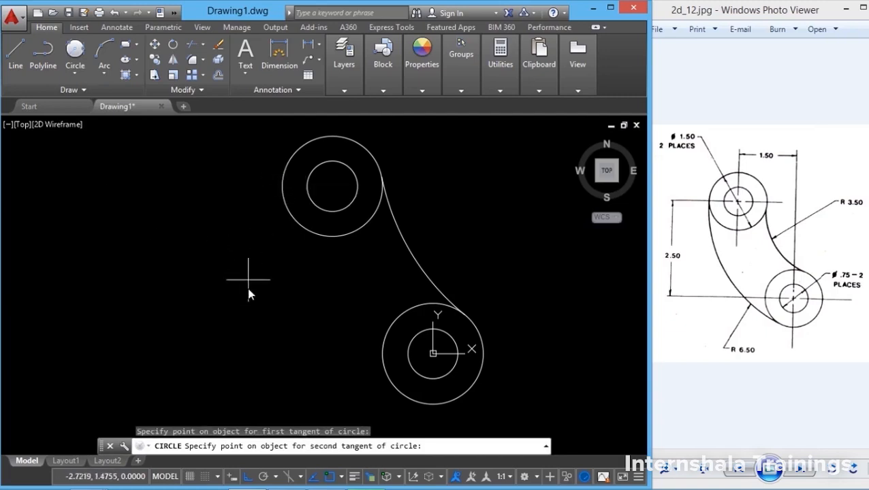
click(419, 414)
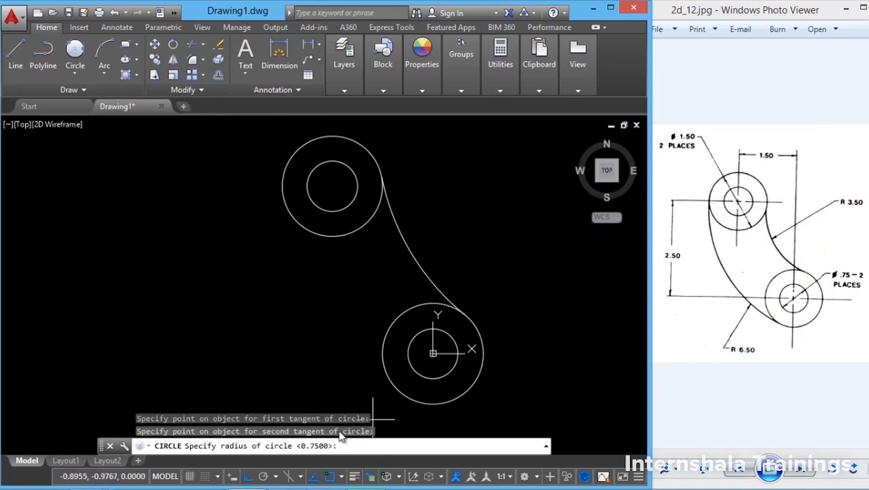
text(6.)
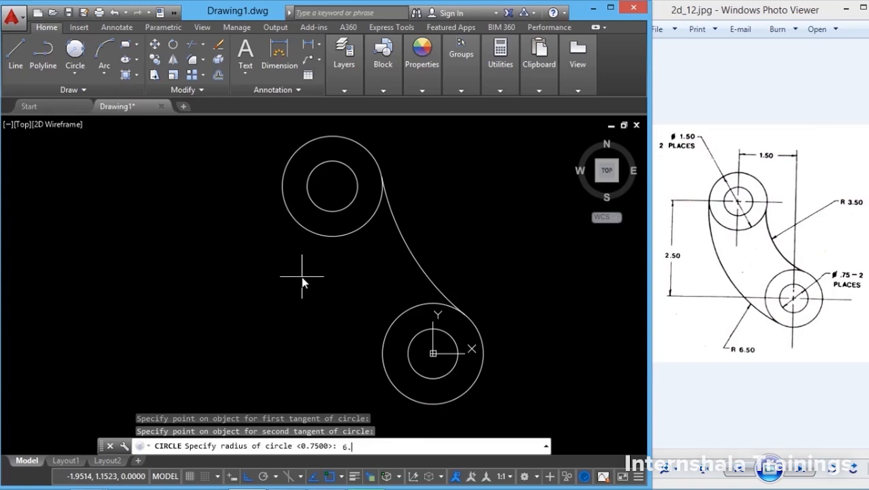
text(5)
key(Return)
key(Escape)
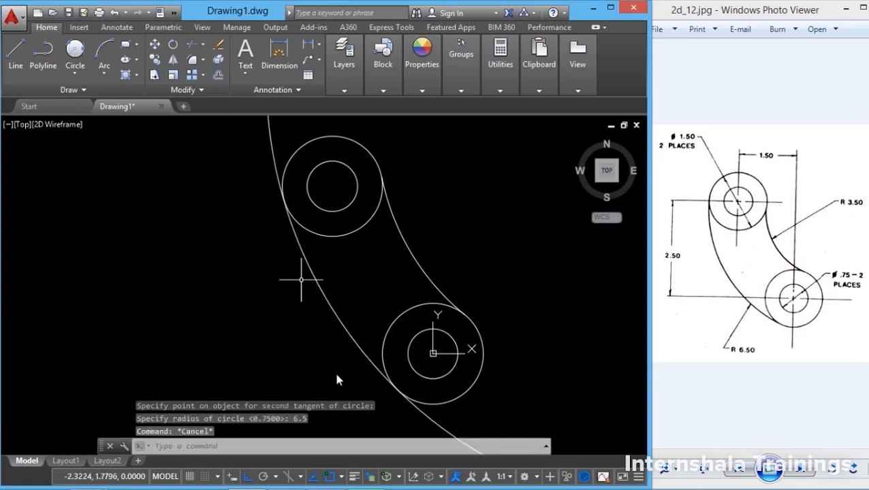
Trim the 6.5 radius circle against all edges, leaving only the lower-left arc between the two outer circles.
scroll(271, 289, down, 2)
scroll(270, 289, down, 5)
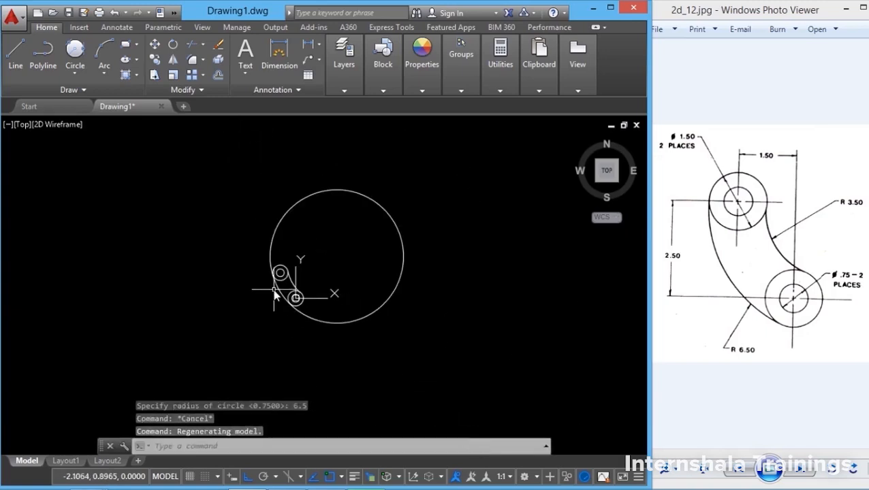
scroll(313, 294, up, 5)
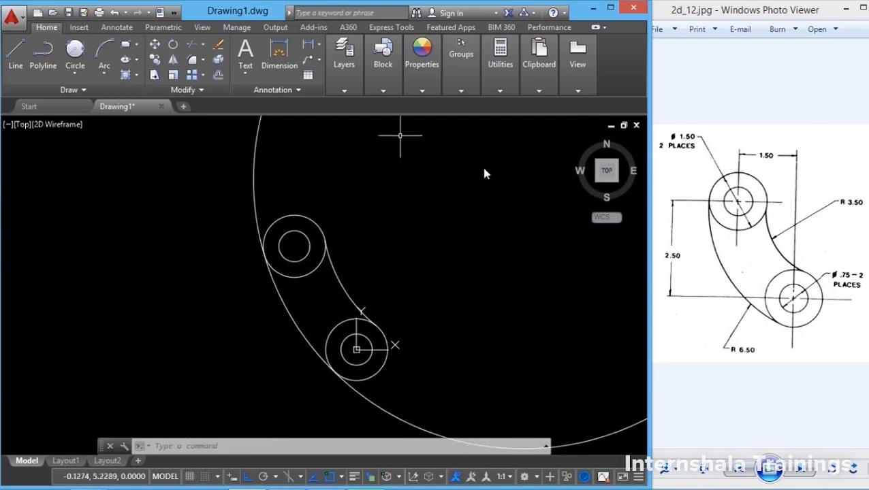
click(202, 44)
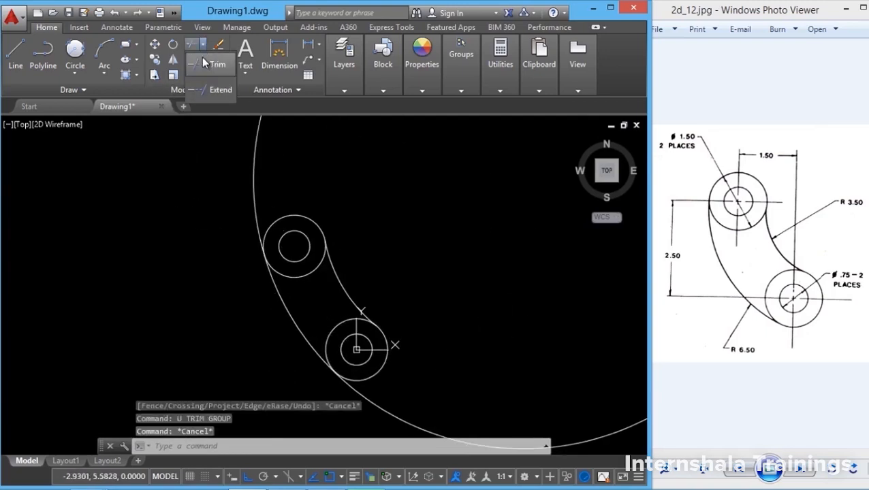
click(201, 57)
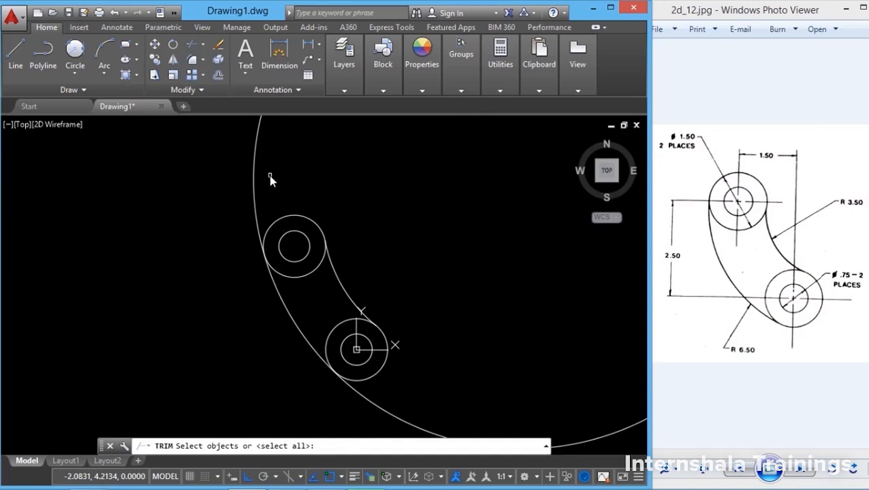
key(Return)
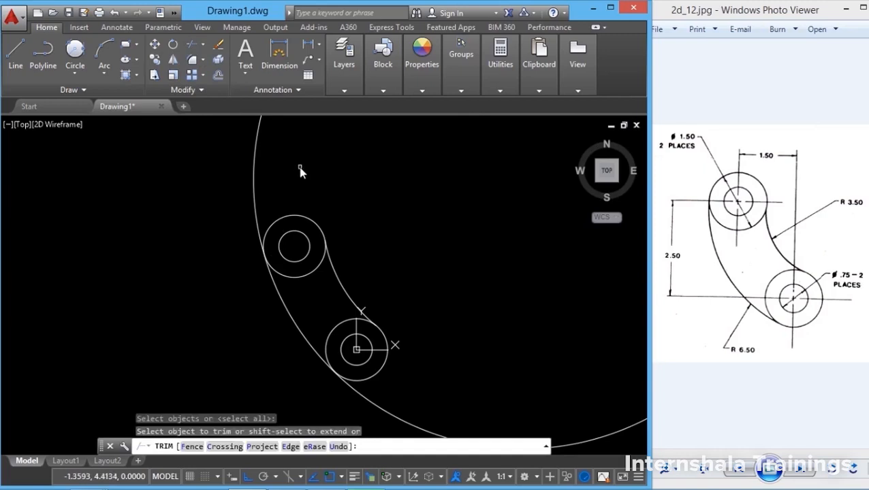
click(256, 184)
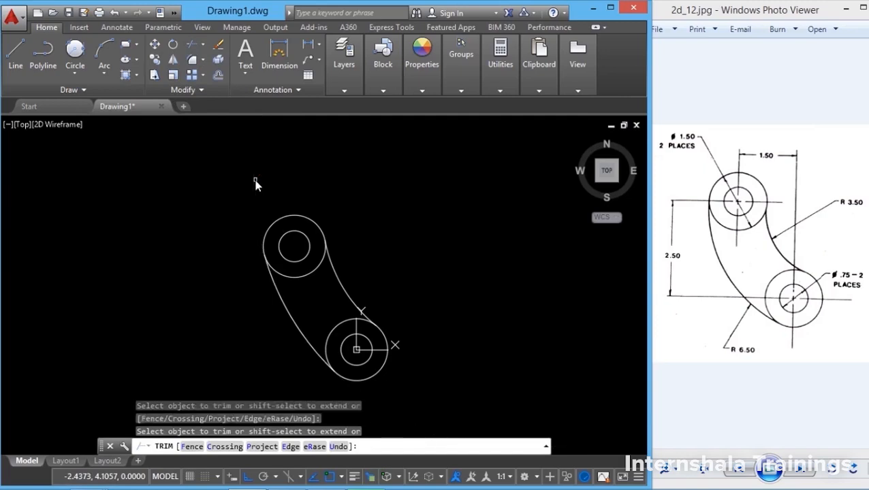
key(Return)
scroll(319, 333, up, 2)
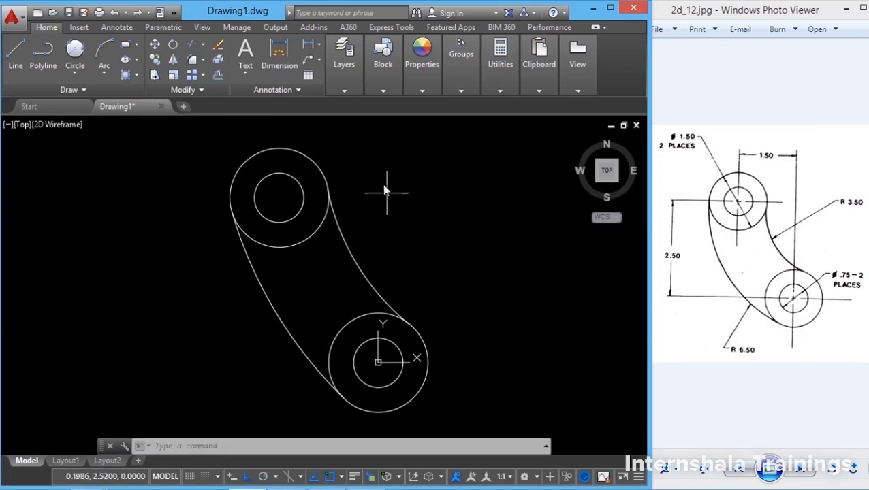
Create two new layers named C1 and C2.
click(345, 90)
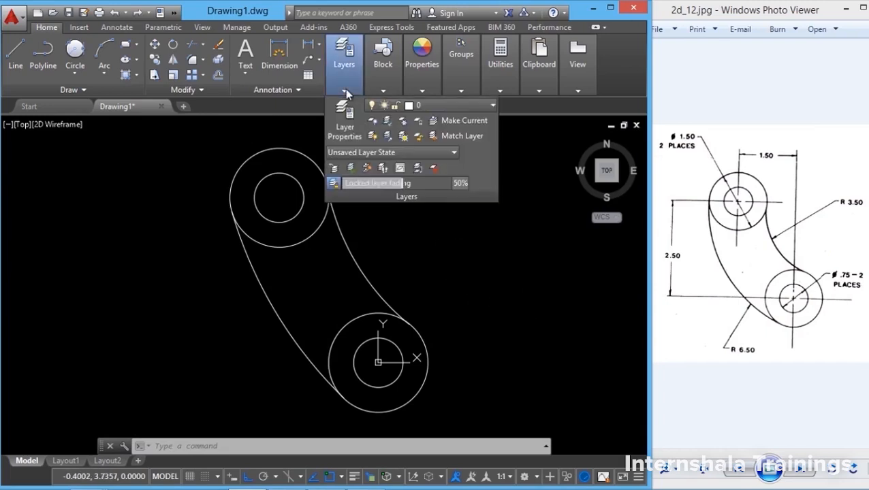
click(347, 133)
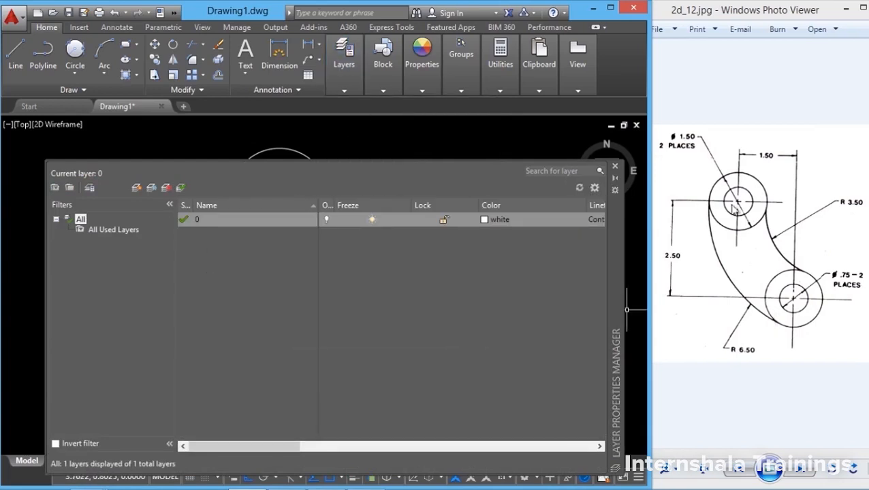
click(137, 187)
text(1)
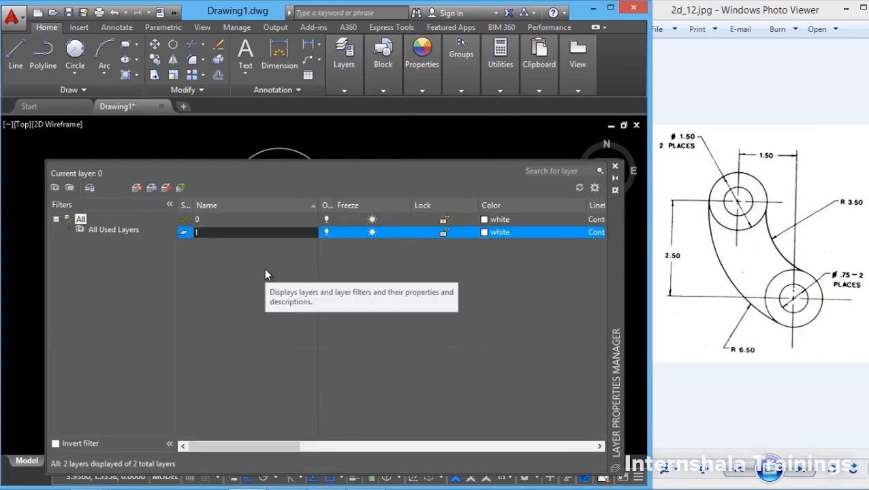
text(C)
click(136, 188)
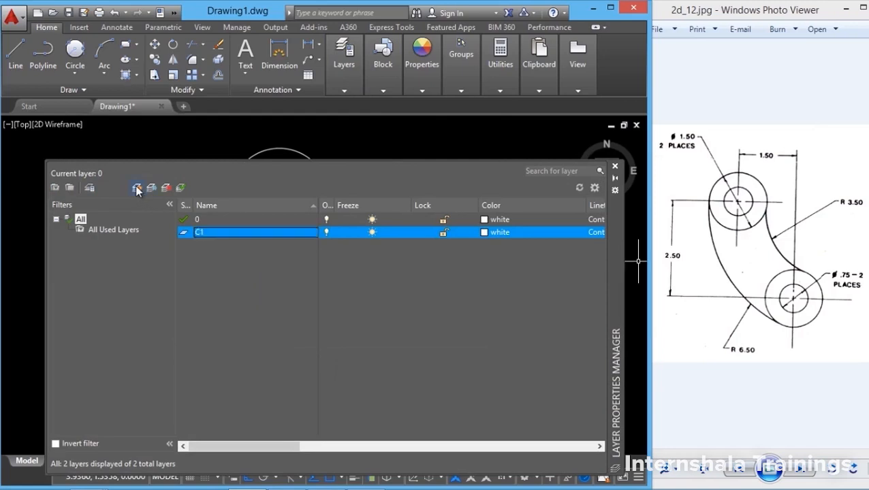
double_click(206, 241)
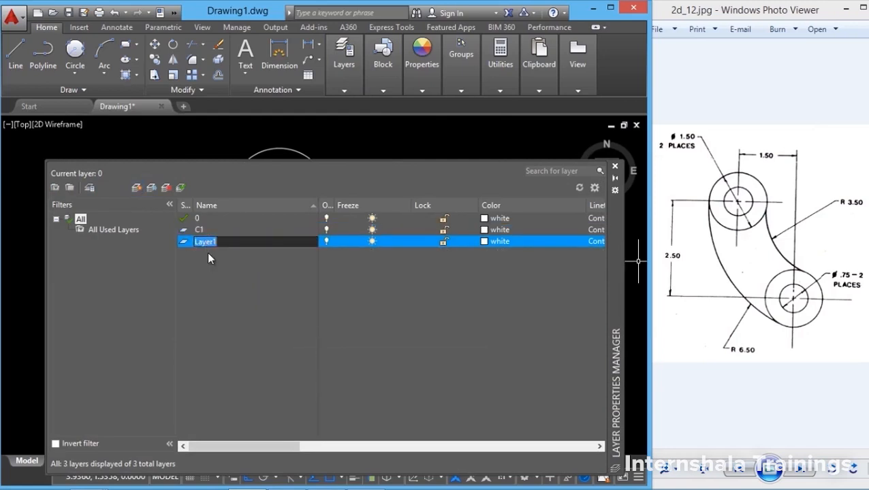
key(BackSpace)
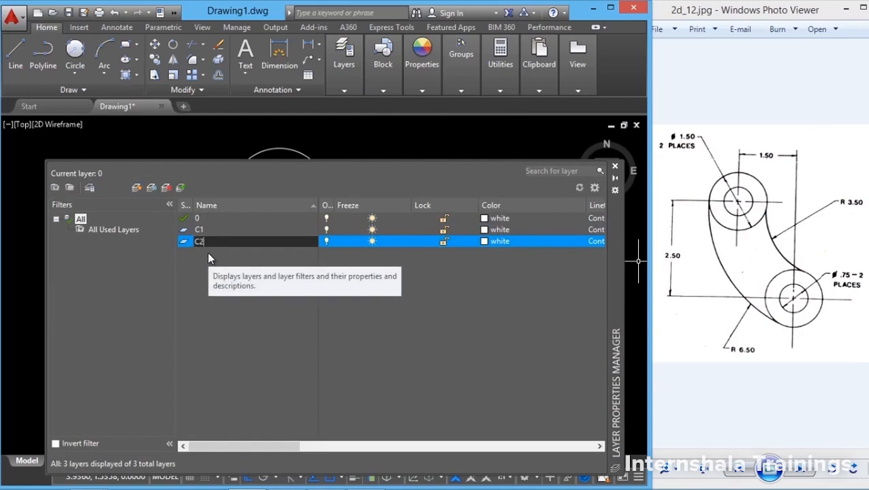
text(C2)
Add four more layers named C3, C4, C5 and C6.
click(136, 186)
text(C3)
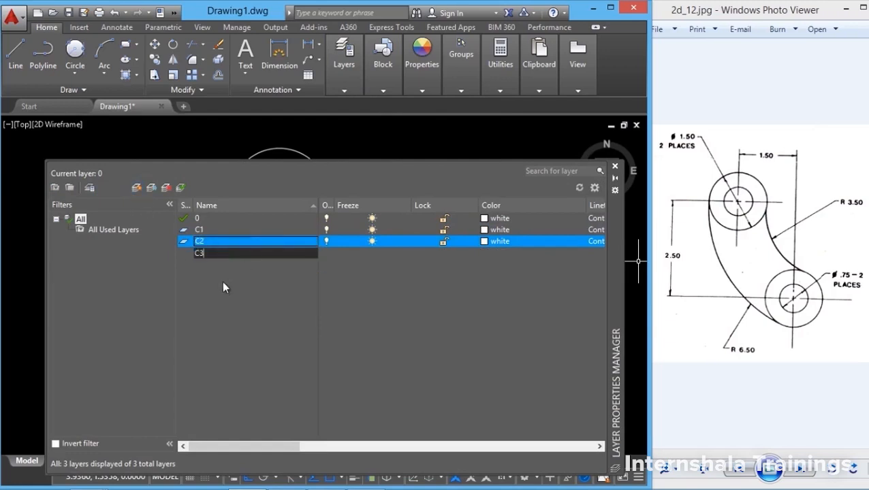
click(137, 188)
text(C4)
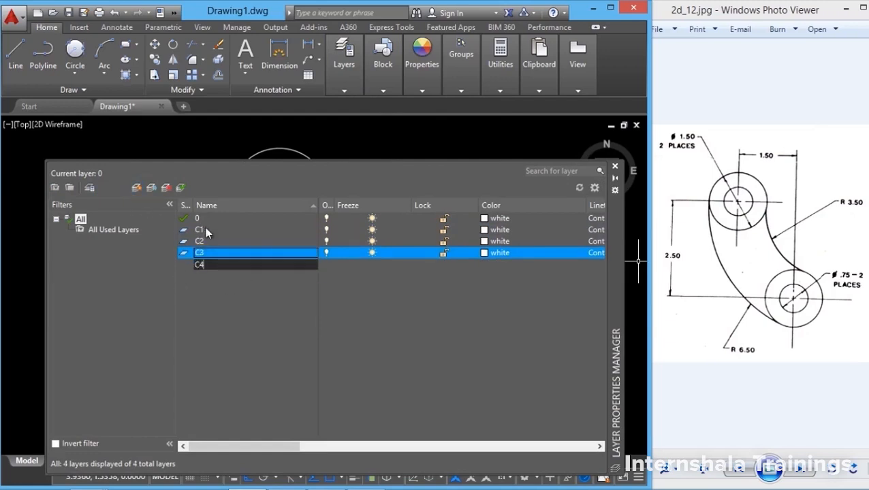
click(151, 188)
text(C5)
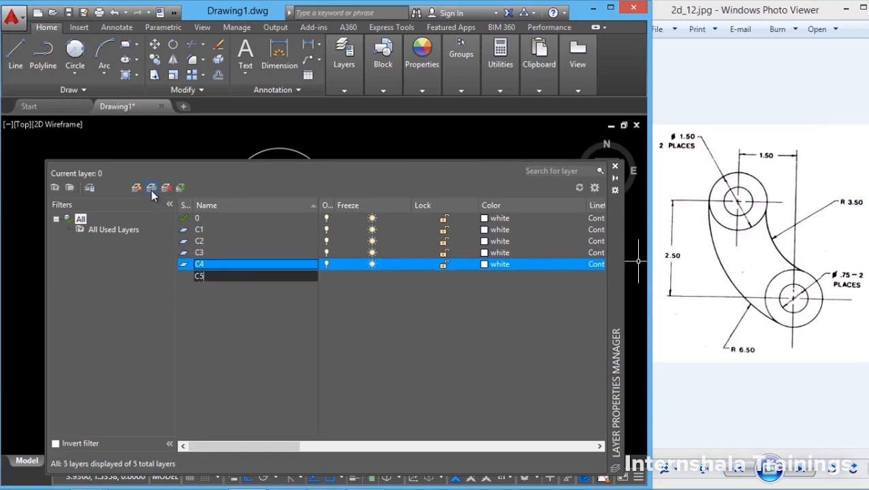
click(136, 188)
text(C6)
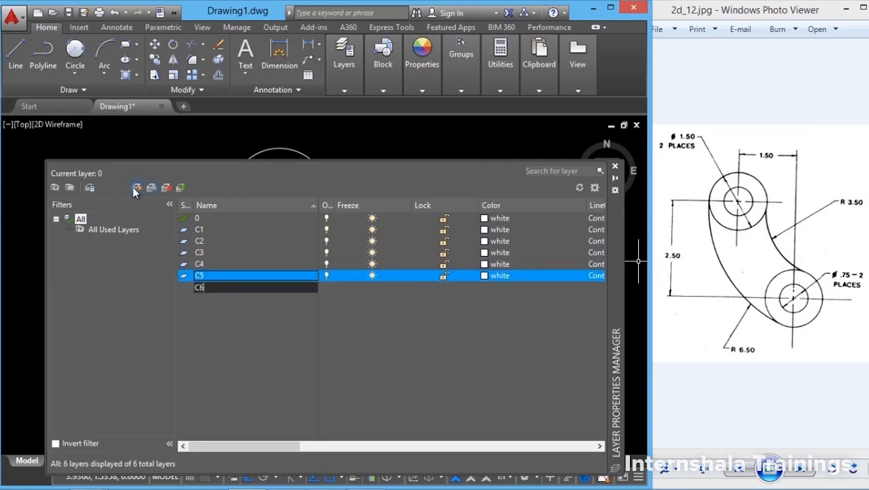
key(Return)
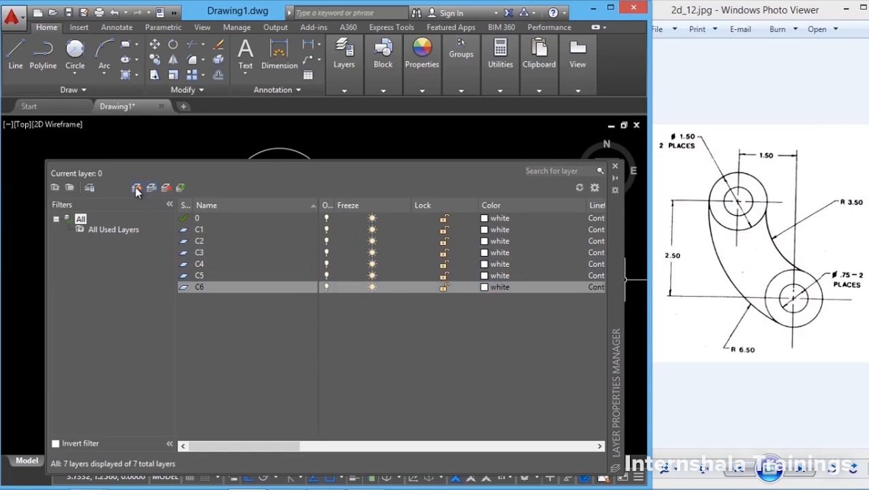
Add two layers named A1 and A2.
click(136, 188)
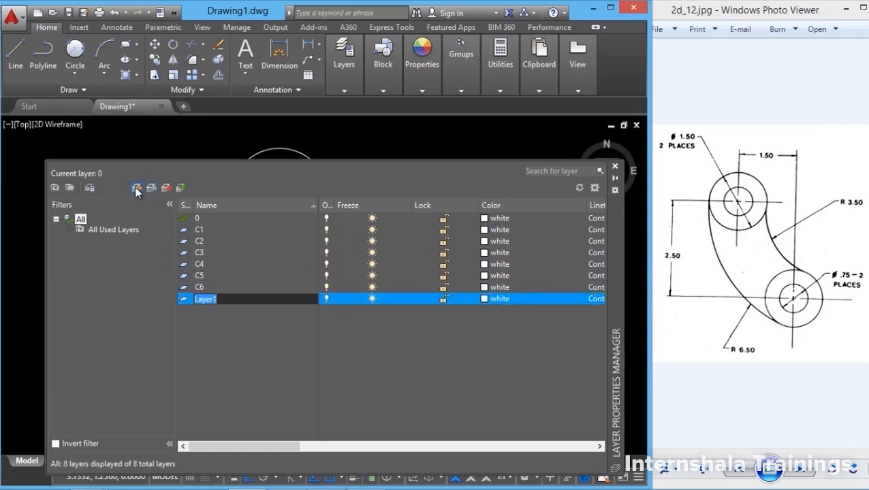
text(A1)
click(136, 188)
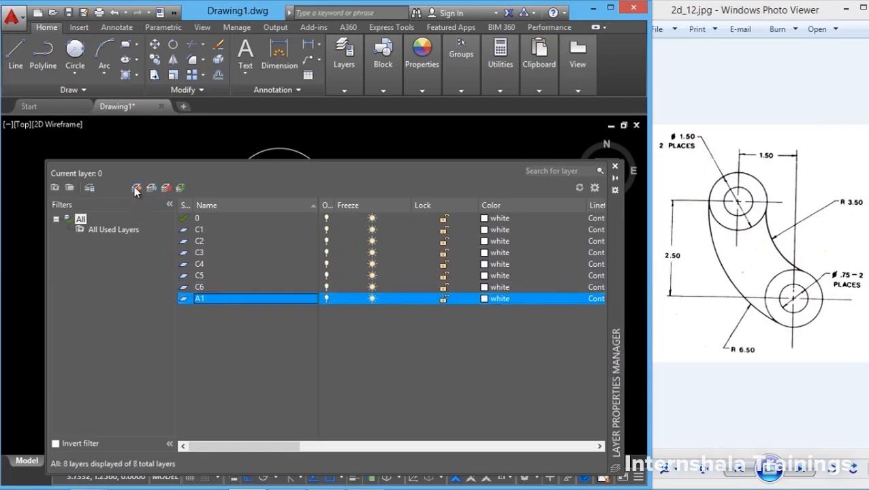
text(A2)
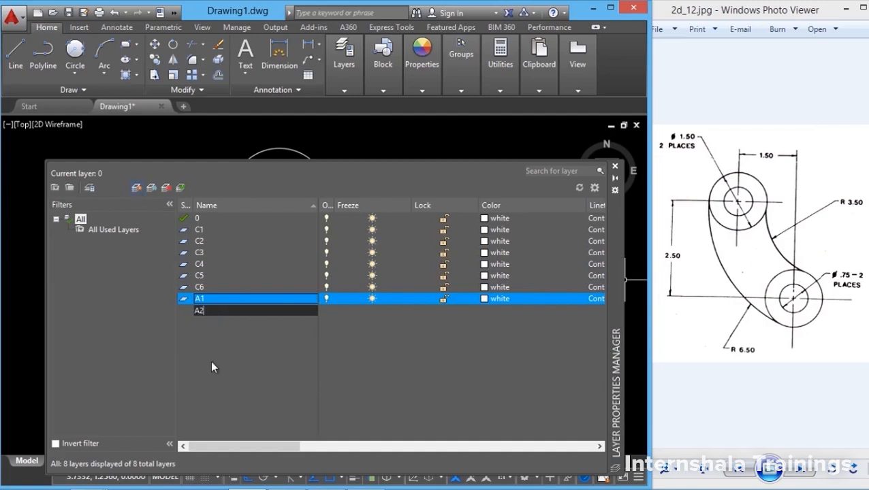
key(Return)
Make C1 the current layer and set the layer colours to 11 for C1, 82 for C2, 222 for C3 and 50 for C4.
double_click(225, 253)
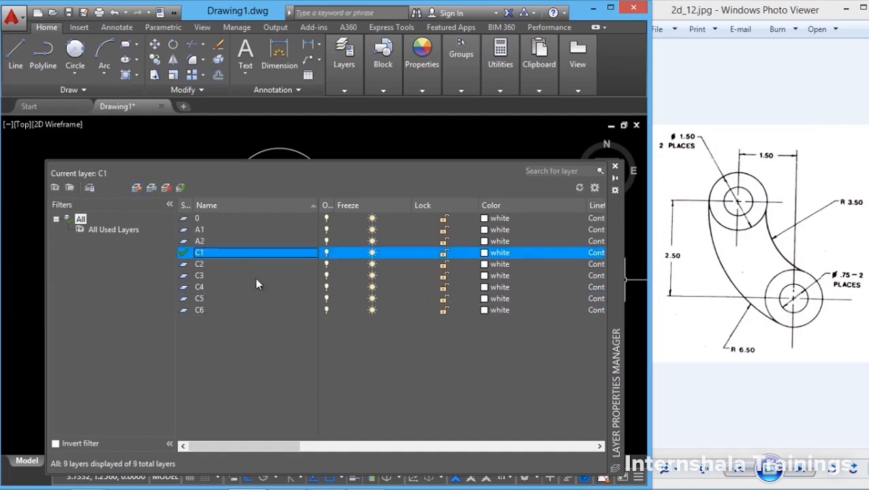
click(484, 254)
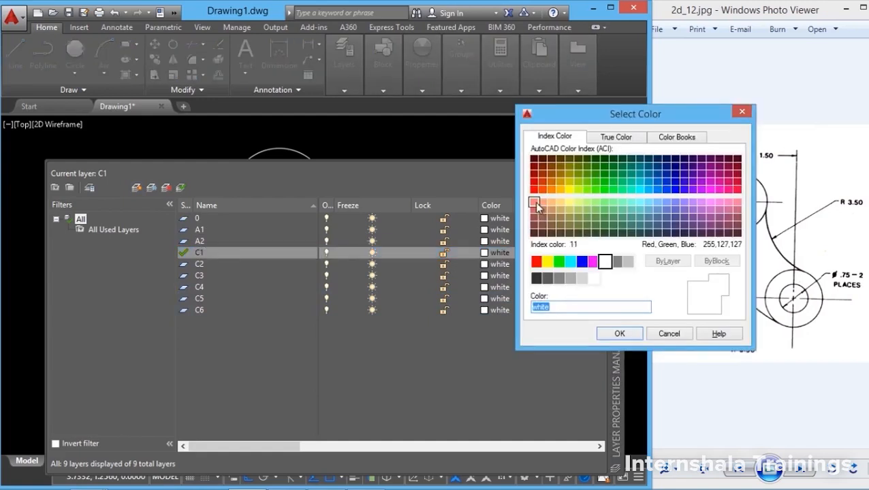
click(536, 206)
click(619, 333)
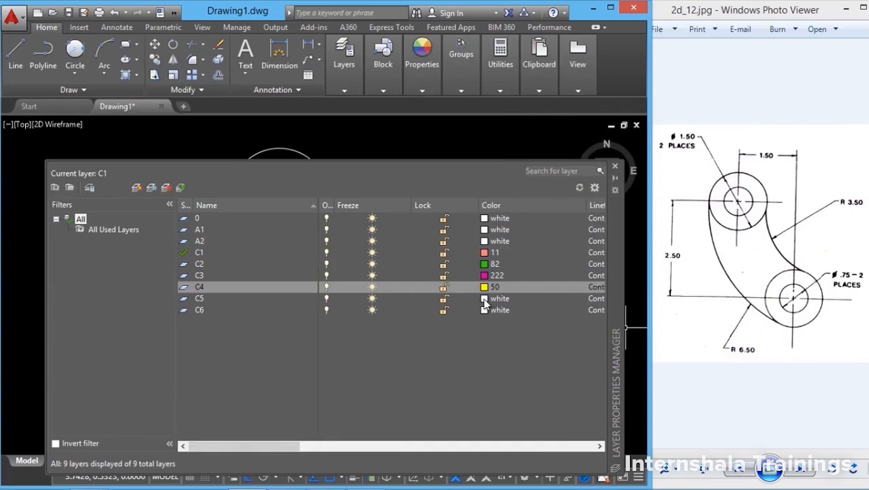
Set the layer colours to 161 for C5, 32 for C6, 235 for A1 and 53 for A2, and close the layer manager.
click(484, 300)
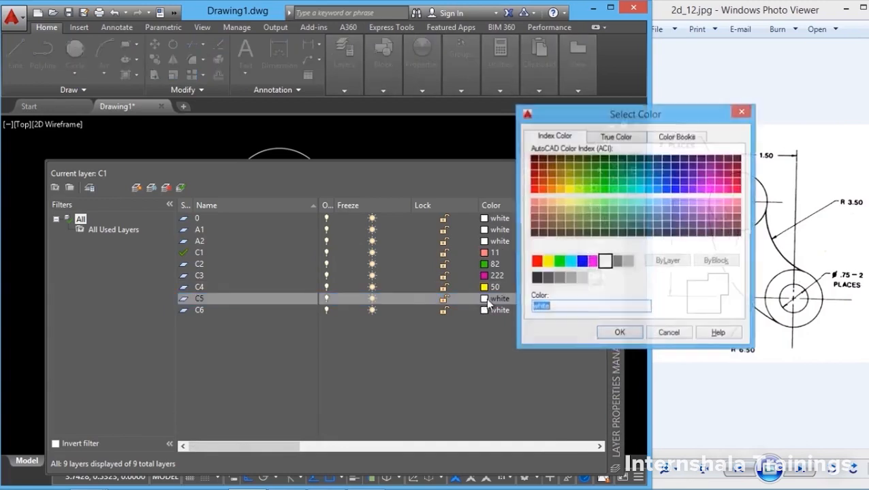
click(666, 204)
click(619, 334)
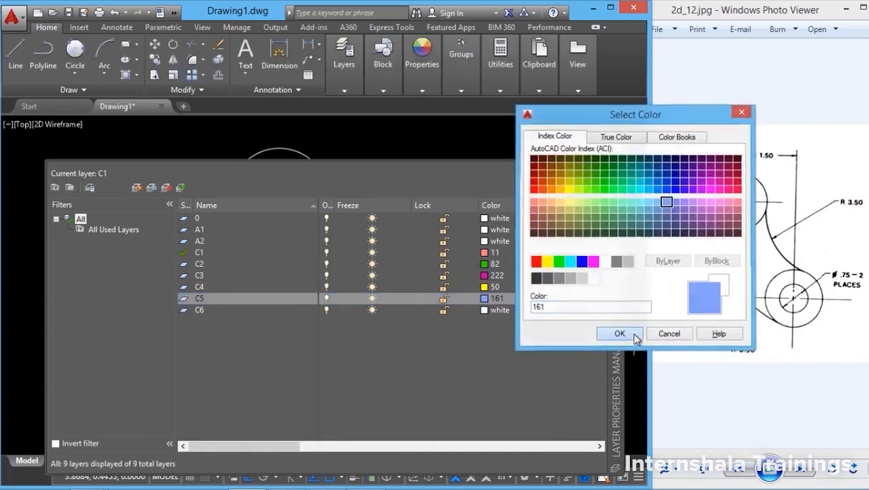
click(484, 310)
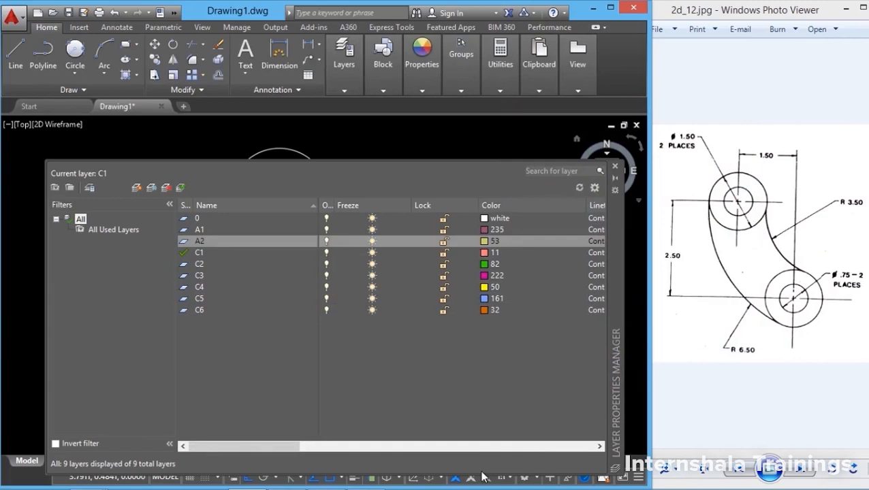
click(614, 165)
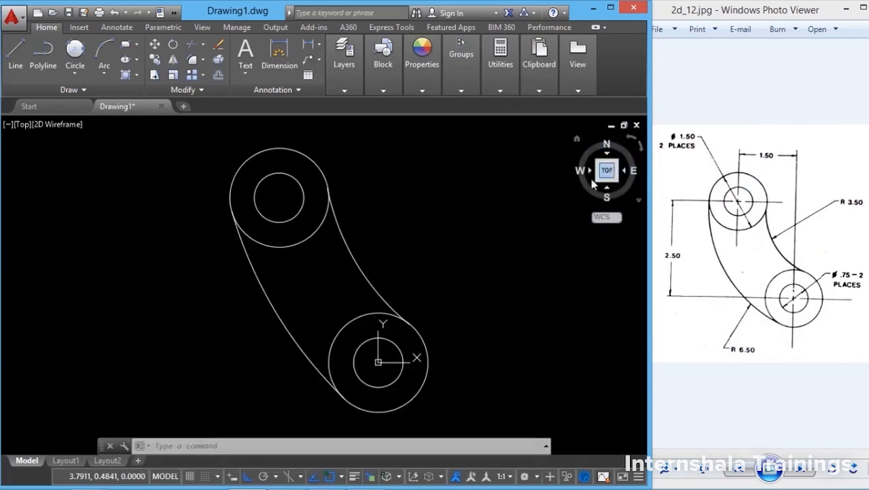
Move the small inner circle at the link's upper end to layer C1.
click(295, 215)
click(345, 87)
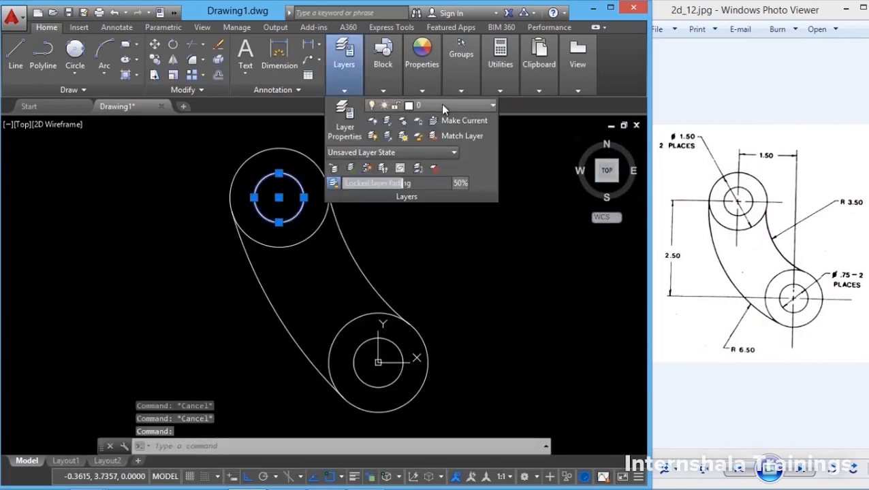
click(442, 104)
click(438, 168)
key(Escape)
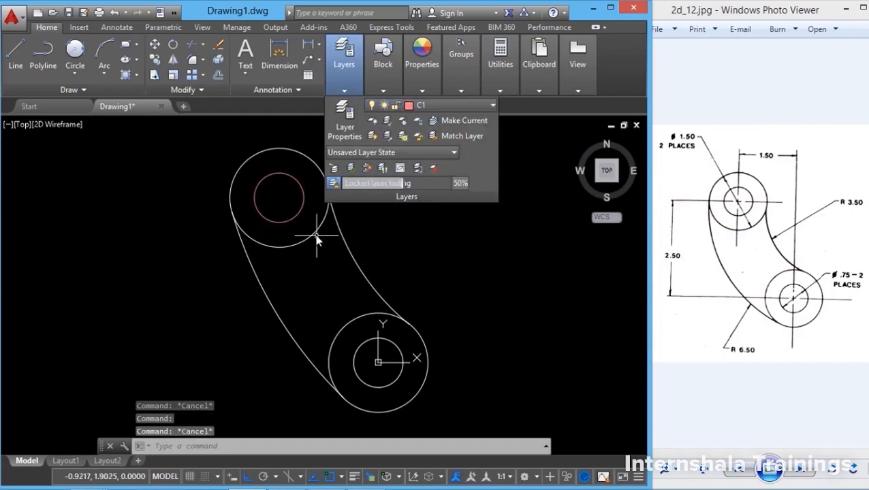
Move the large outer circle at the link's upper end to layer C2.
click(323, 214)
click(414, 87)
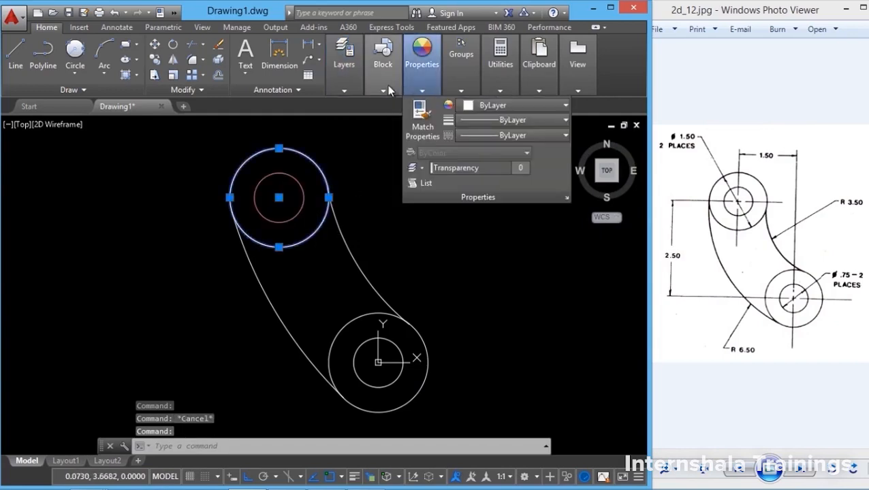
click(461, 90)
click(338, 85)
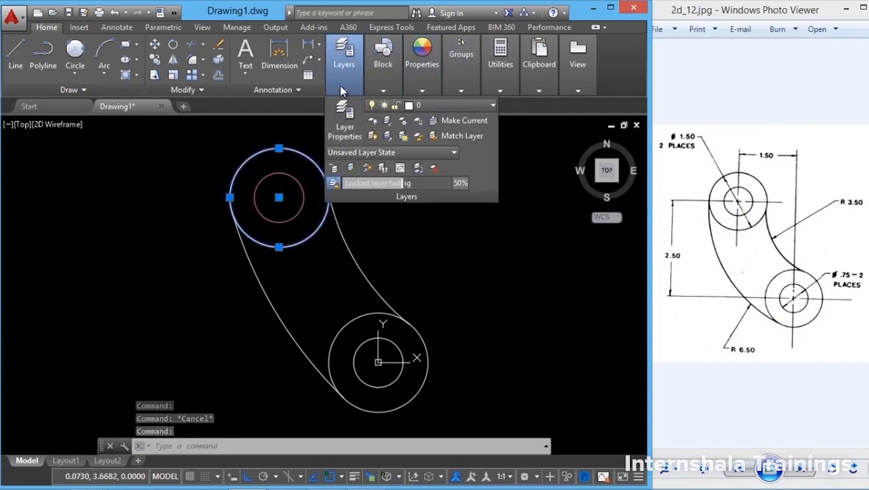
click(427, 105)
click(425, 179)
Move the large outer circle at the link's lower end to layer C3.
click(368, 317)
click(345, 87)
click(429, 105)
click(425, 200)
key(Escape)
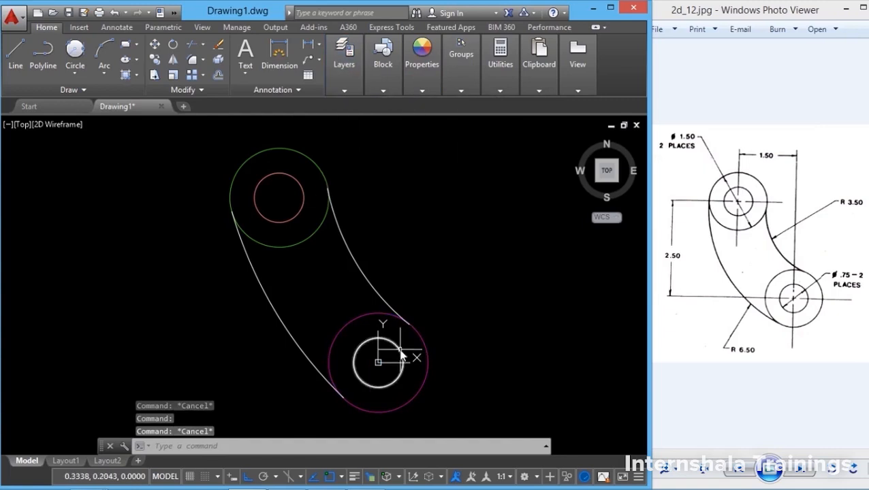
Move the small inner circle at the link's lower end to layer C4.
click(396, 345)
click(344, 87)
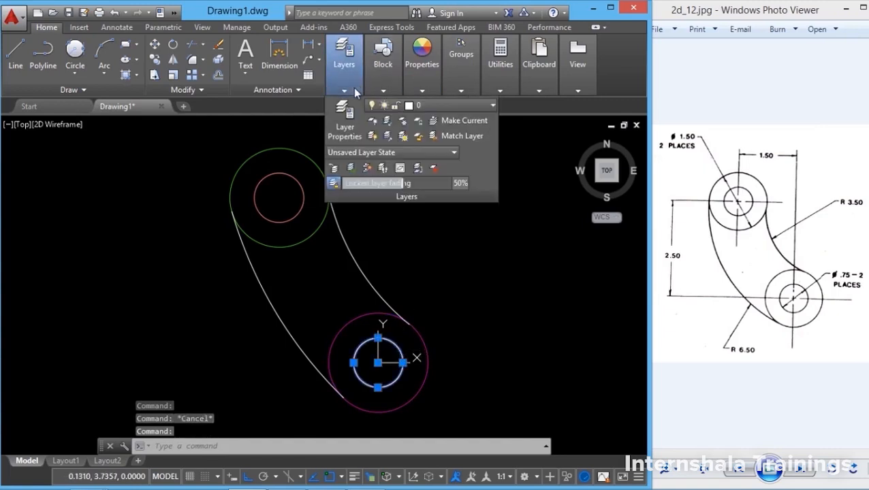
click(429, 105)
click(433, 212)
key(Escape)
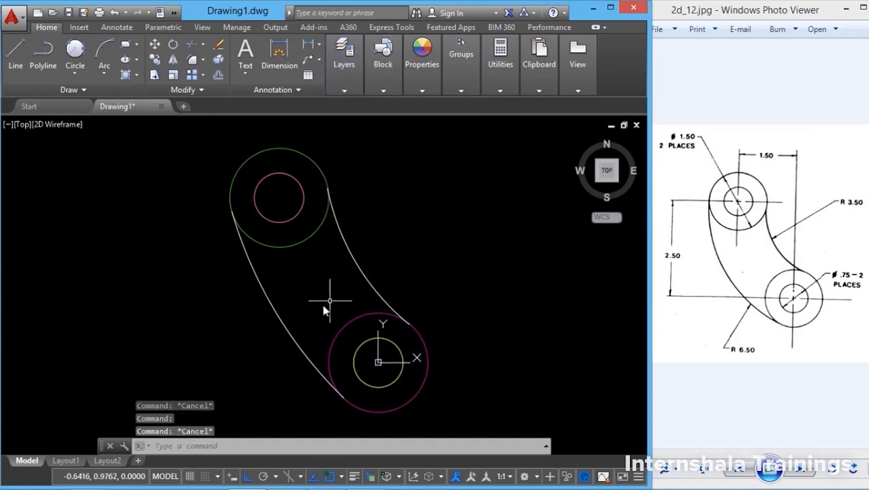
Move the 6.50 radius arc on the link's left side to layer A1.
click(278, 330)
click(280, 332)
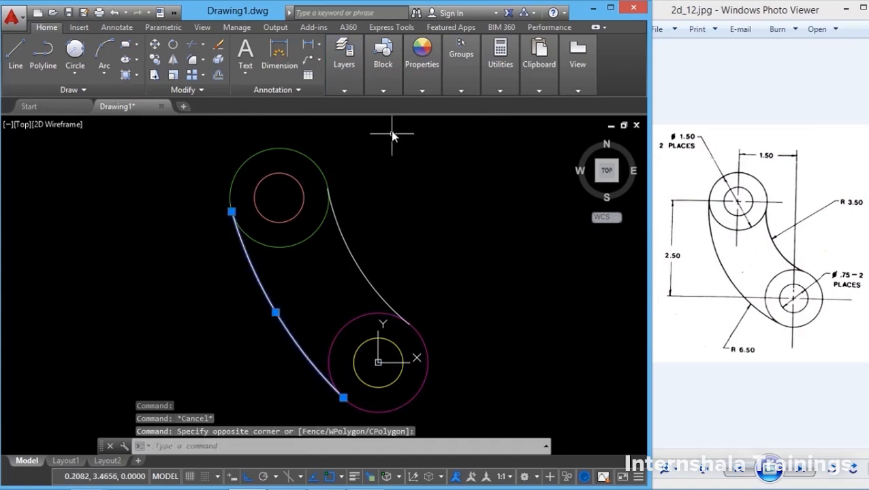
click(350, 87)
click(432, 105)
click(431, 146)
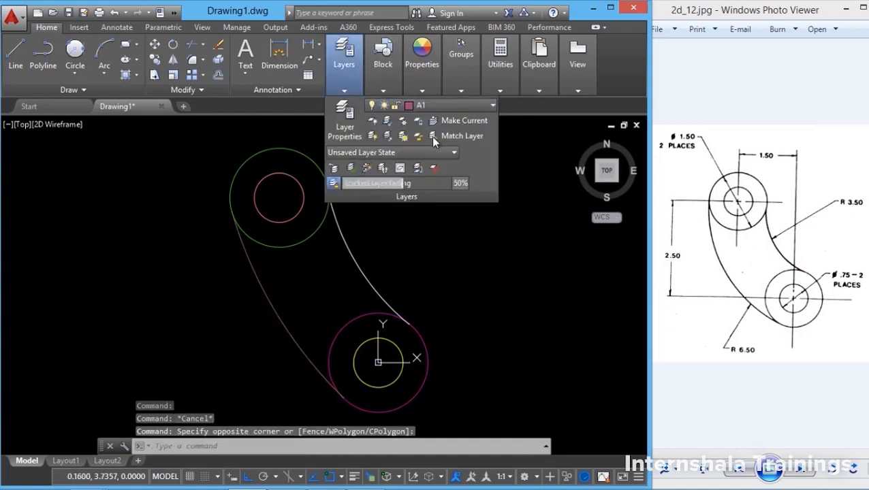
key(Escape)
Move the 3.50 radius arc on the link's right side to layer A2.
click(364, 276)
click(344, 87)
click(432, 105)
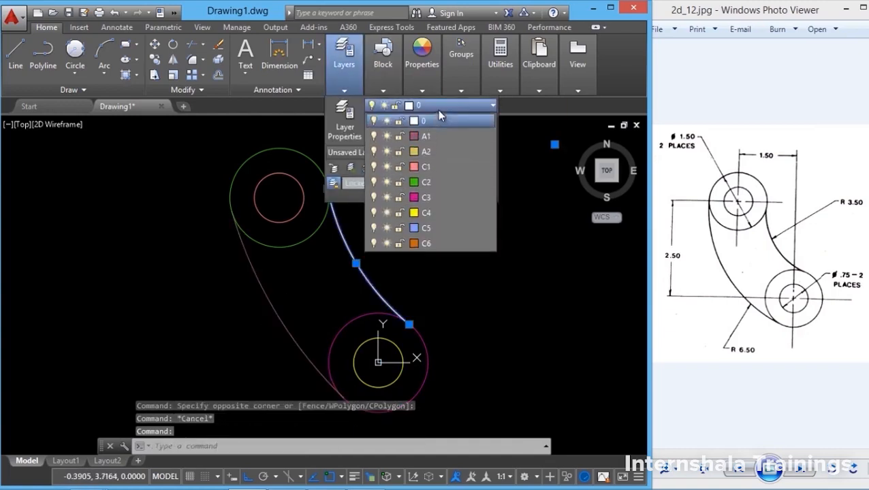
click(429, 154)
key(Escape)
click(524, 304)
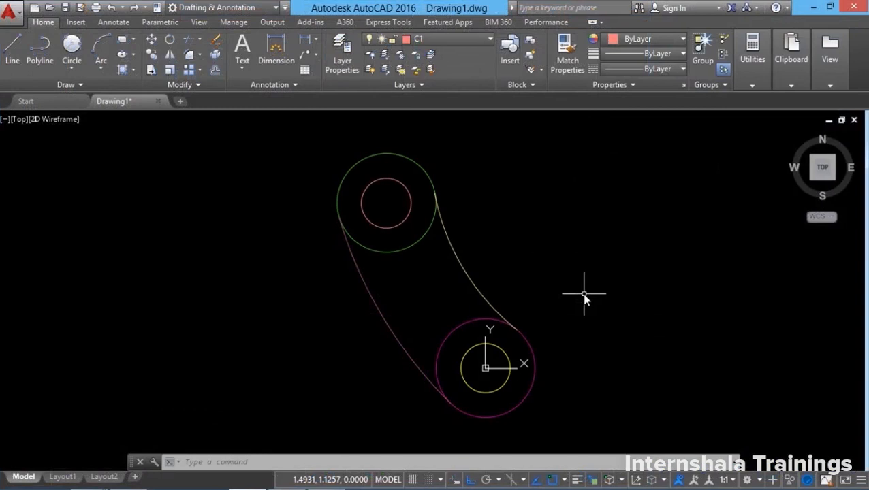
click(478, 267)
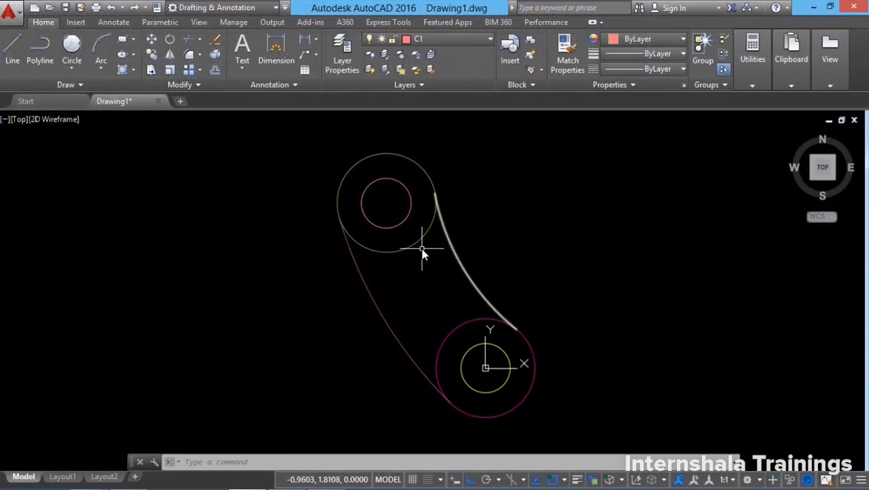
Turn off layer C2 by picking the upper outer circle, and turn all layers back on.
click(371, 58)
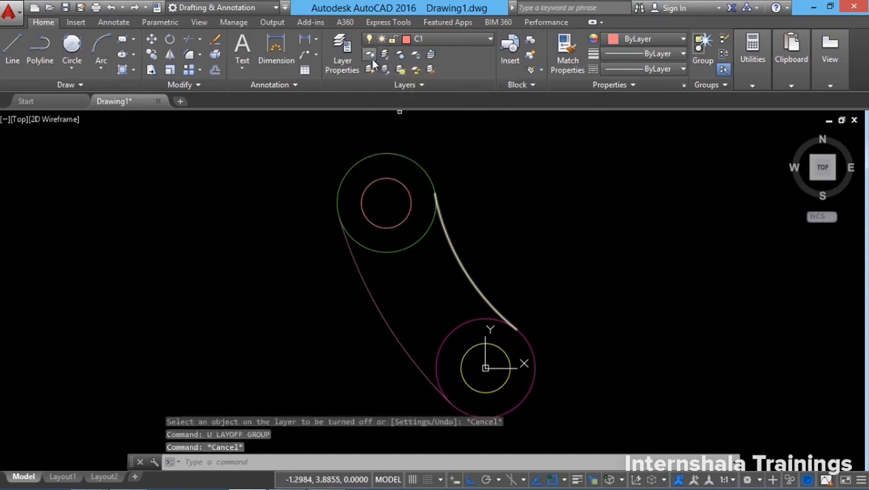
click(391, 157)
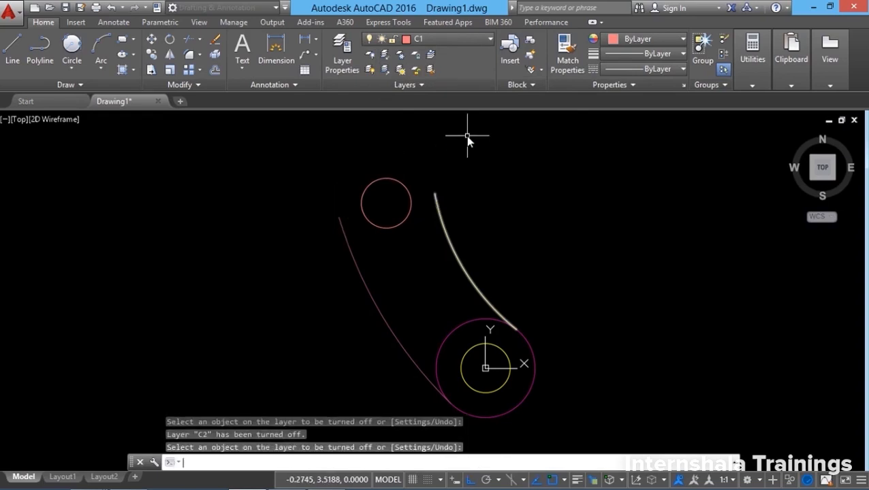
key(Escape)
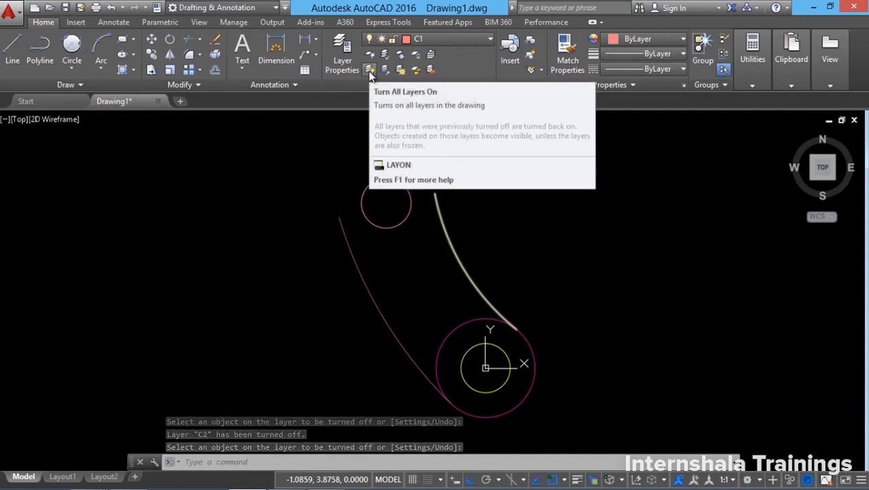
click(369, 70)
key(Escape)
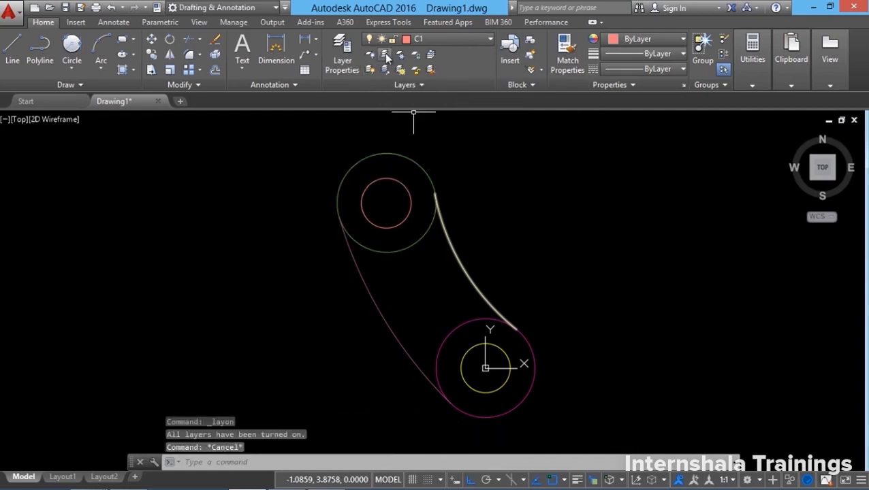
Isolate layer C2 by picking the upper outer circle, check the layer states, and unisolate the layers.
click(385, 58)
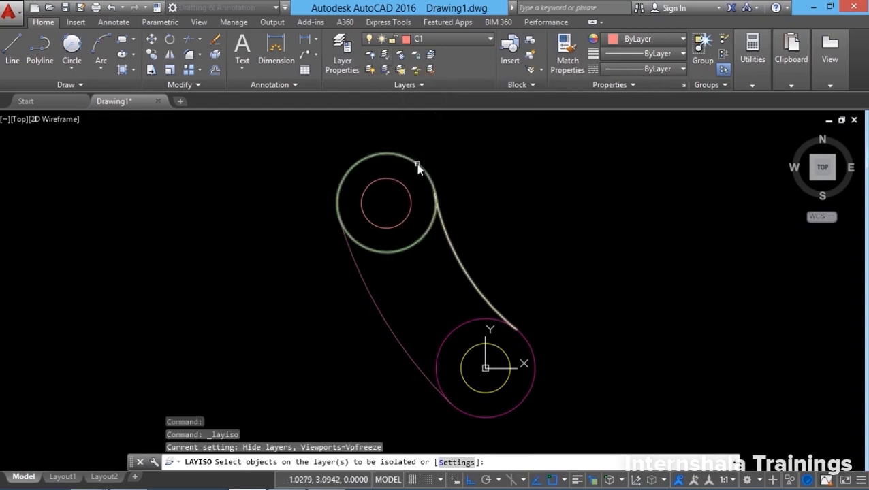
click(417, 165)
key(Return)
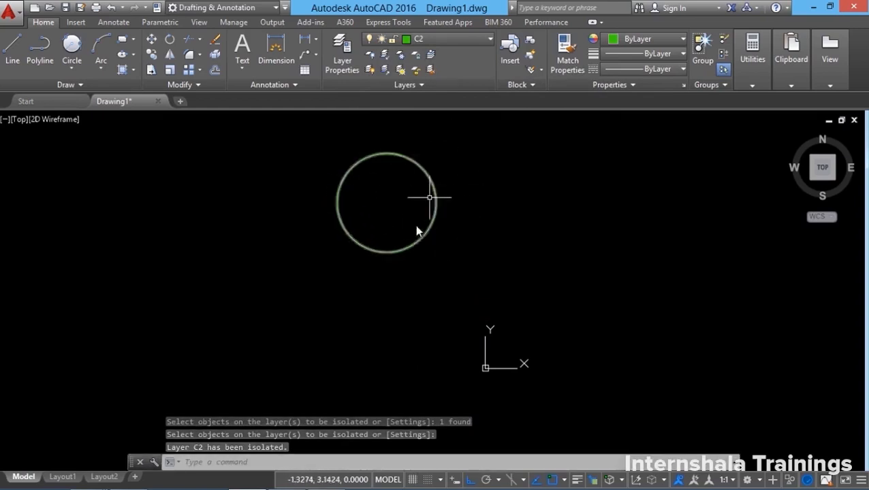
click(443, 39)
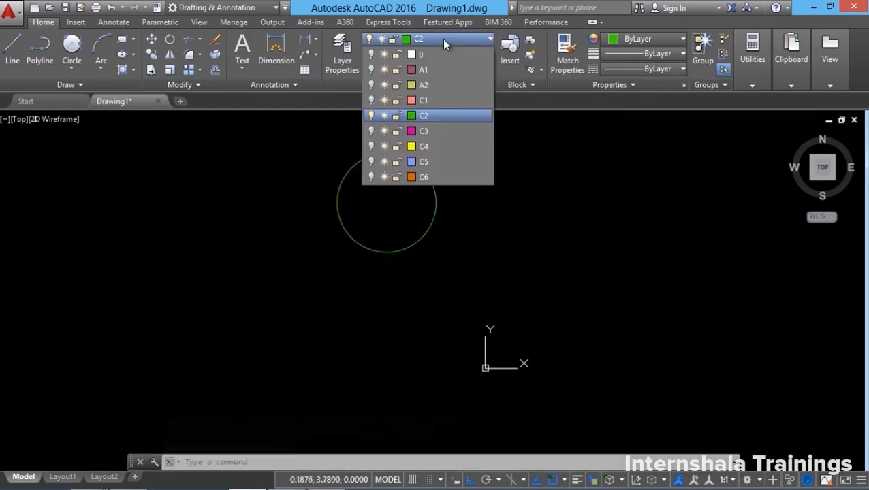
key(Escape)
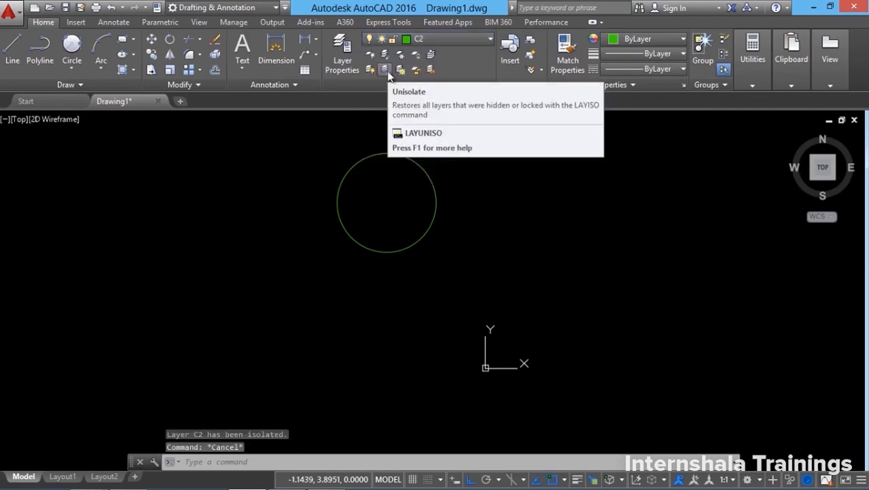
click(385, 71)
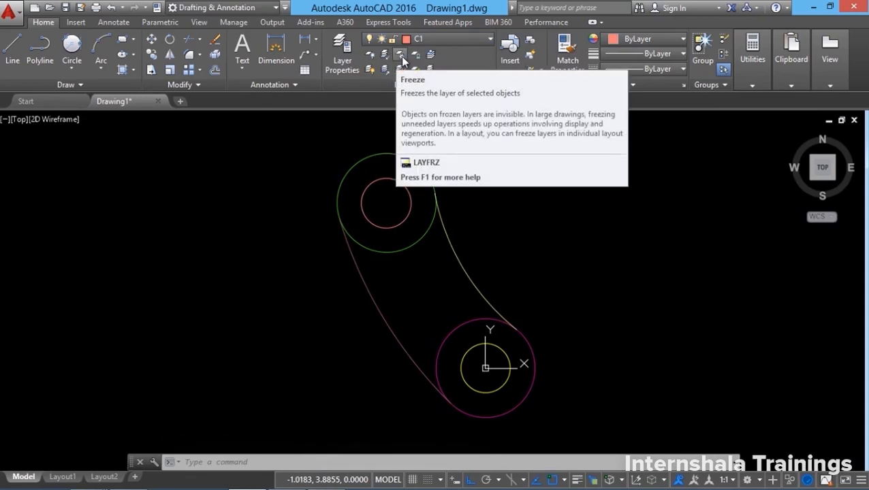
Freeze layer A2 by picking the right-hand arc, and thaw all layers.
click(401, 55)
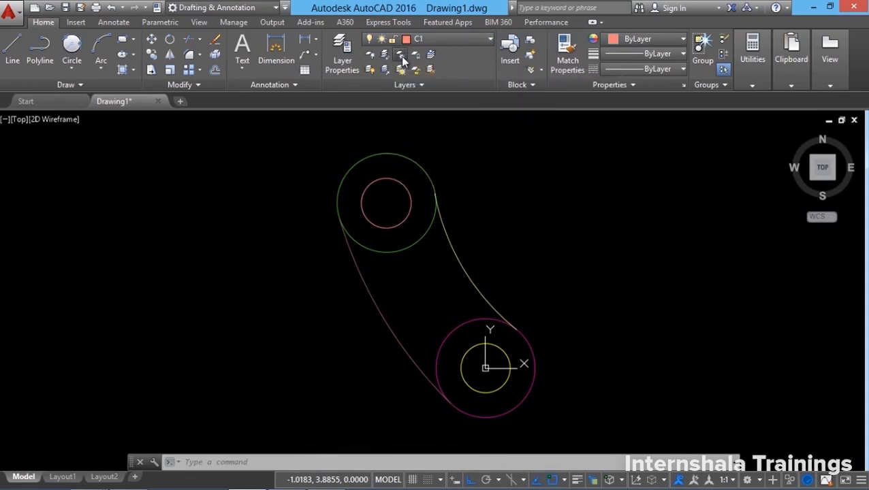
click(461, 267)
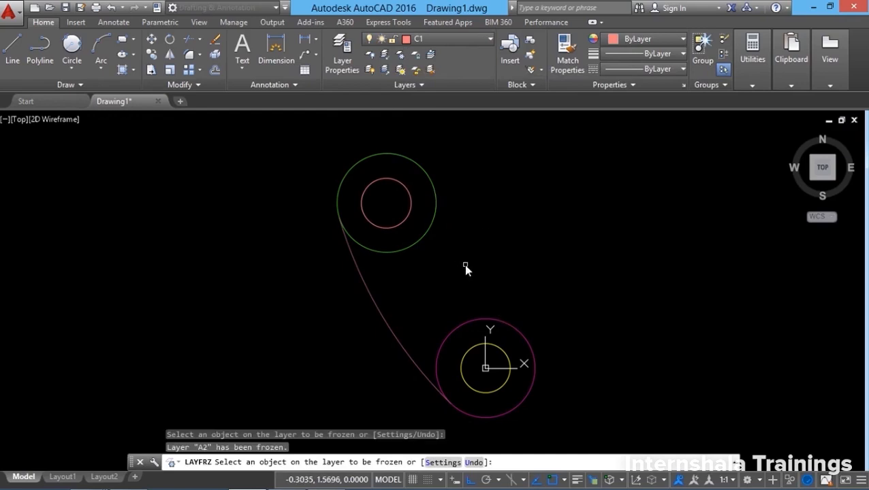
click(401, 71)
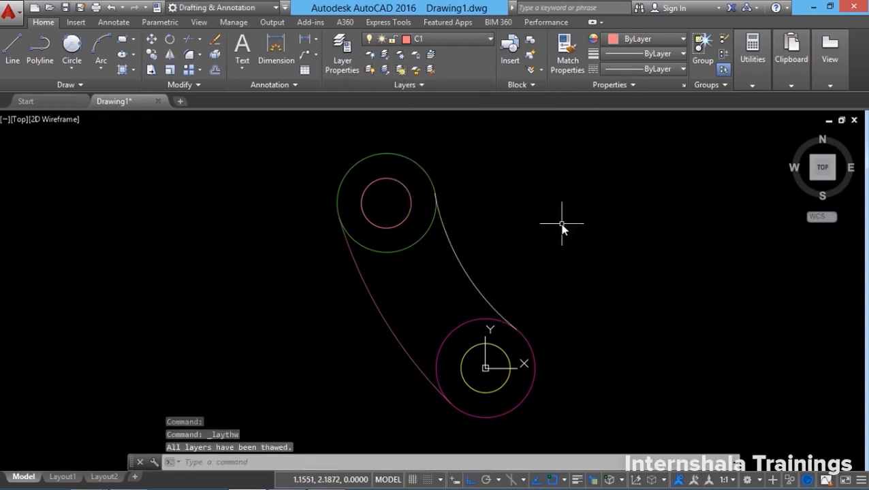
Lock layer C2 by picking the upper outer circle, check the circle's locked state, and unlock the layer.
click(417, 54)
click(422, 170)
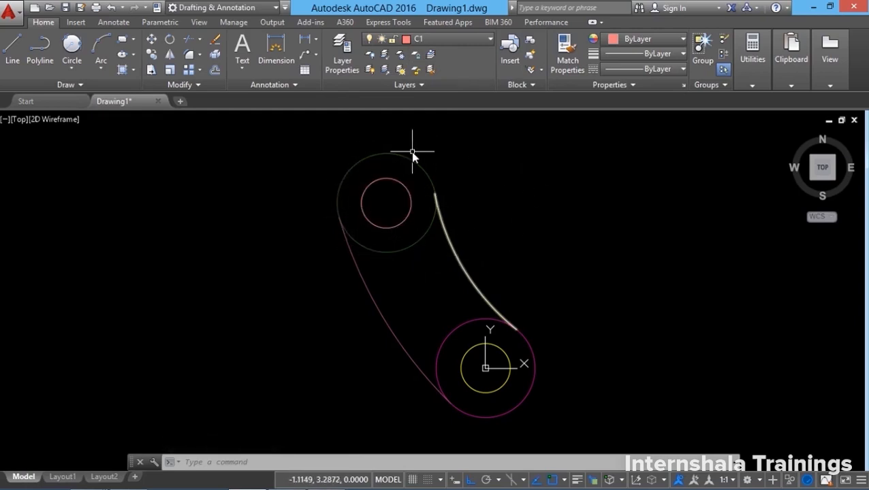
mouse_move(414, 161)
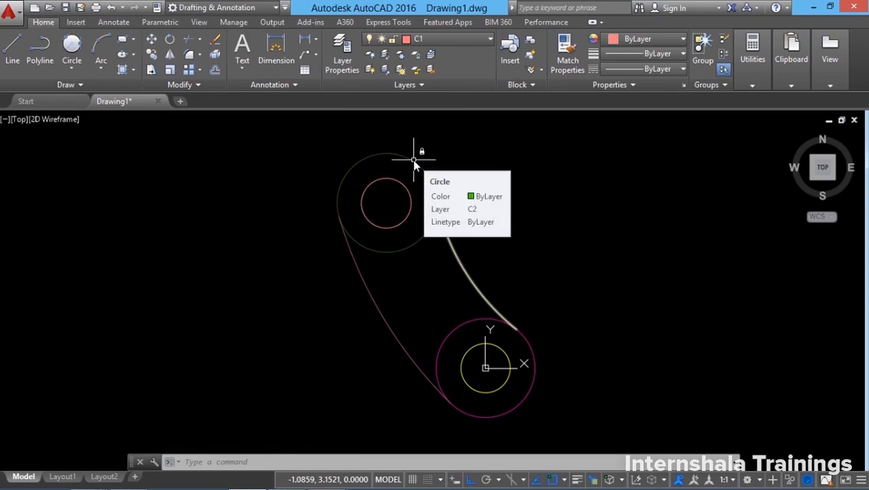
click(416, 70)
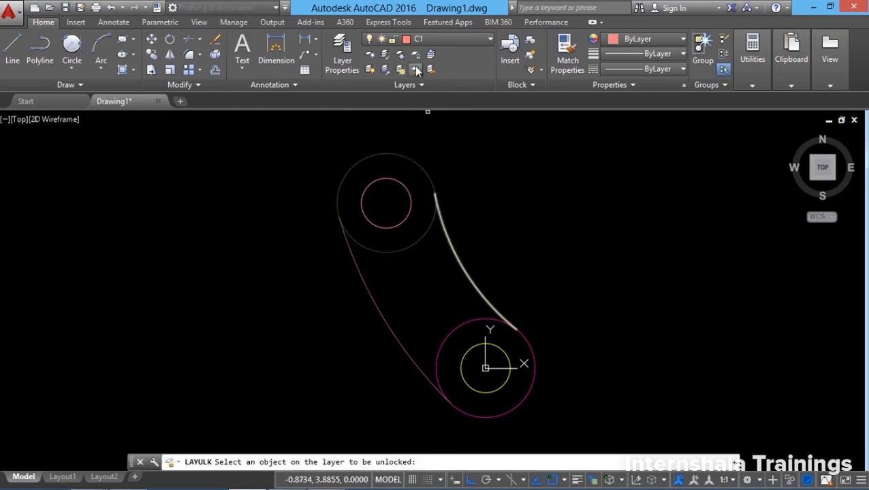
click(419, 165)
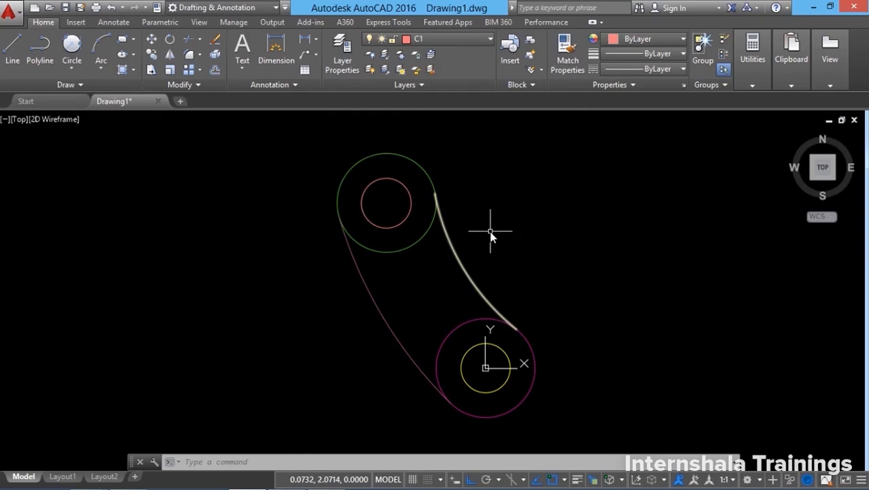
Make the lower outer circle's layer C3 current, and undo that change.
click(430, 55)
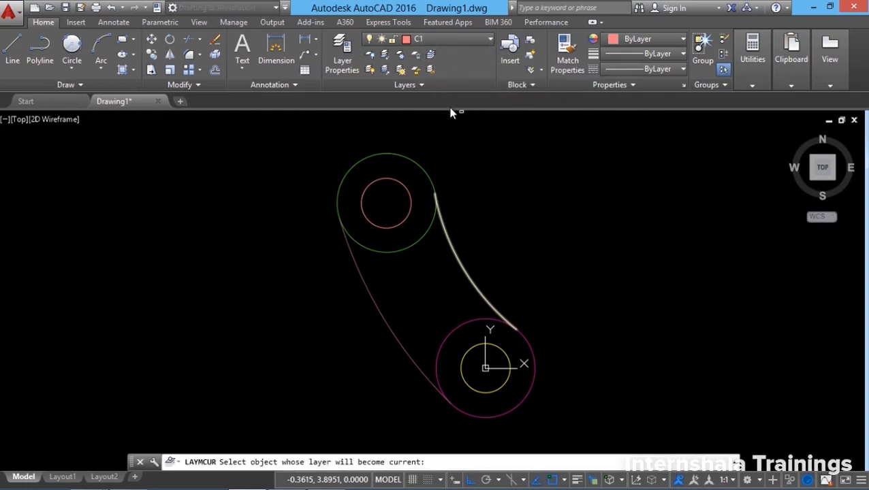
click(470, 324)
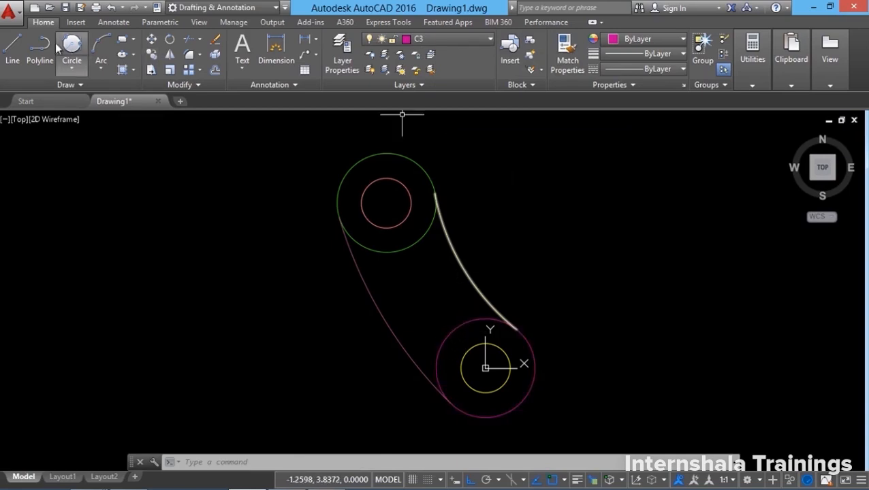
click(111, 8)
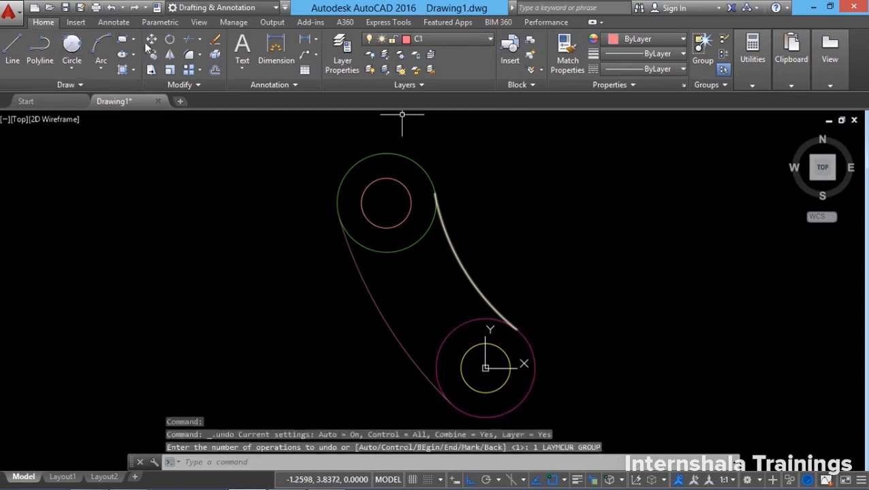
Match the upper outer circle's layer to that of the right-hand arc, A2, with Match Layer.
click(431, 69)
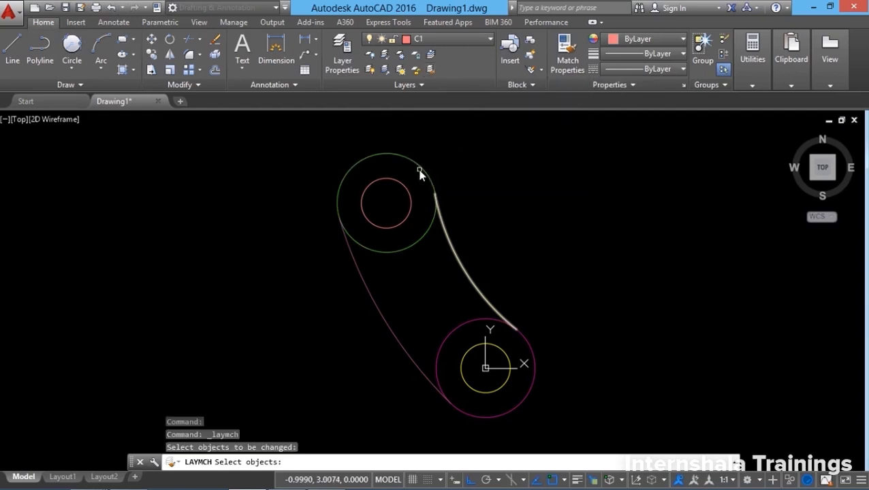
click(419, 170)
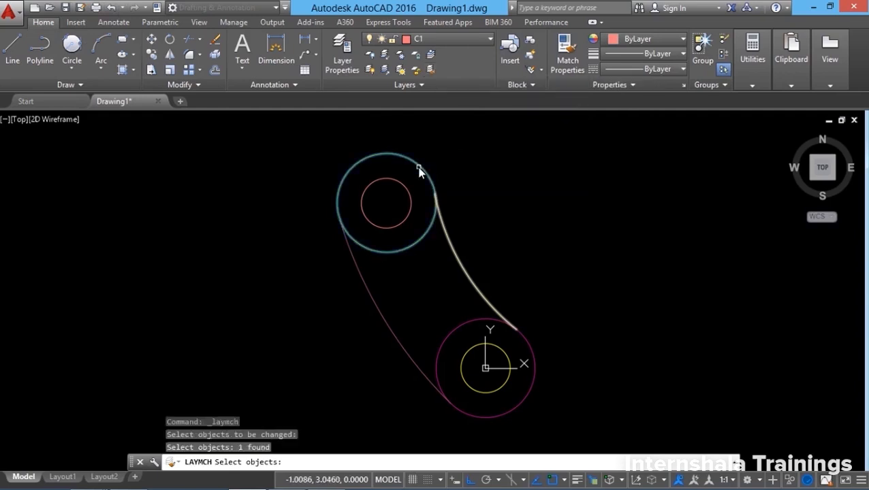
key(Return)
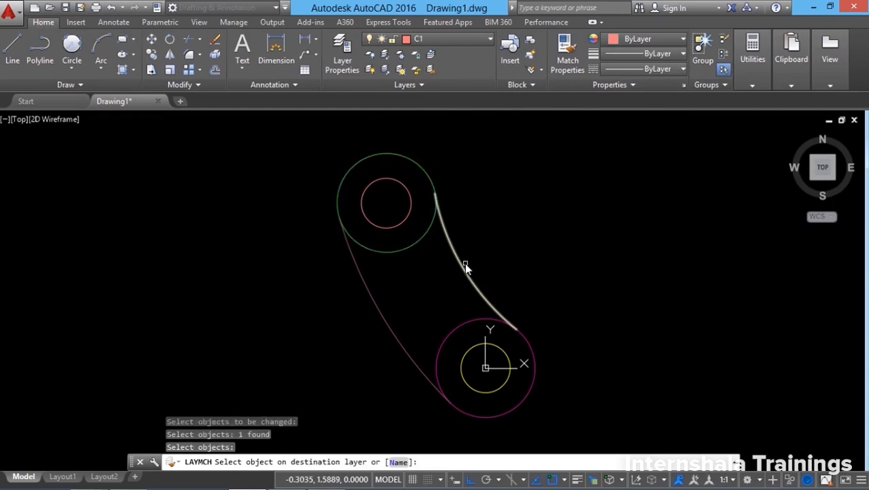
click(464, 275)
key(Return)
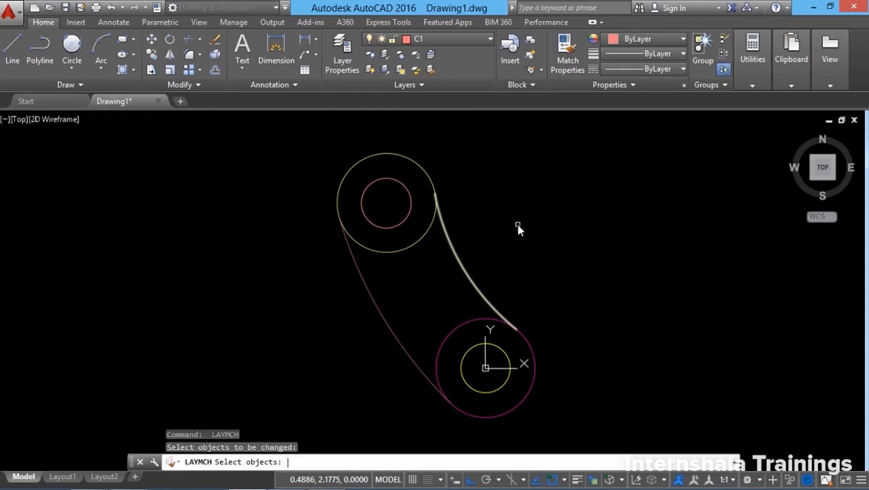
Leave the layer match command and regenerate the drawing.
key(Escape)
text(re)
key(Return)
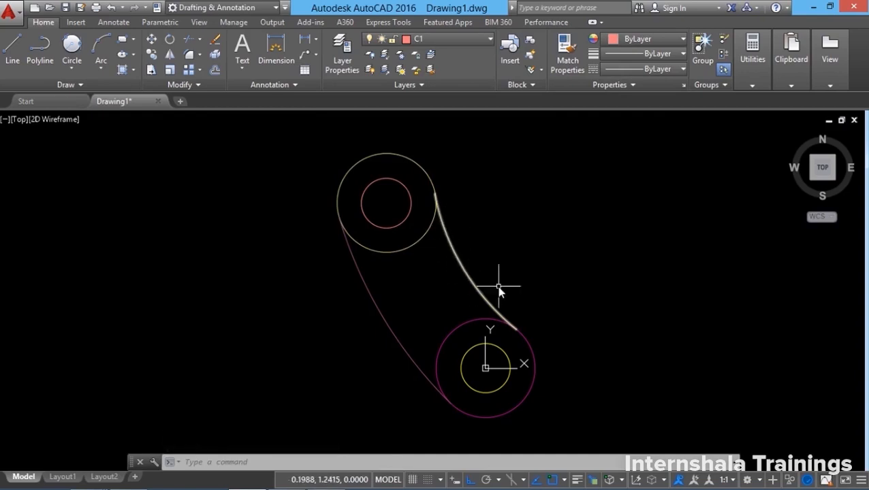
Keep the additional layer tools pinned open and look at the Layer States Manager.
click(421, 84)
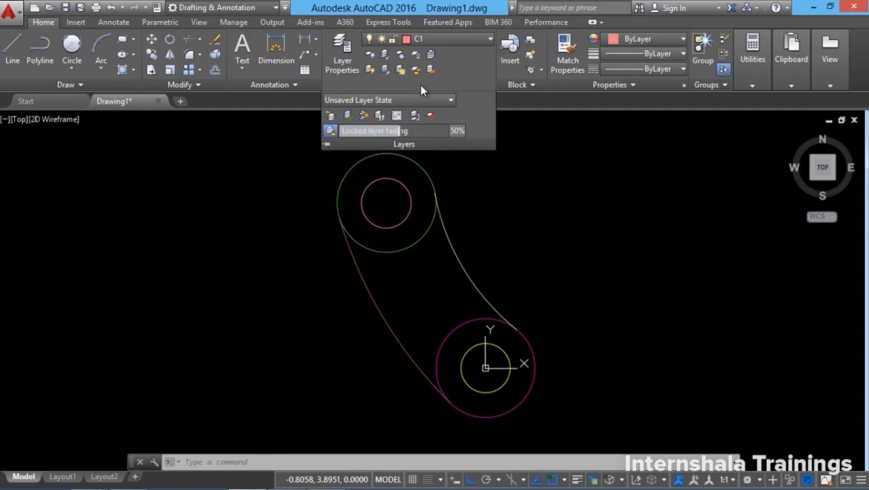
click(326, 145)
click(394, 100)
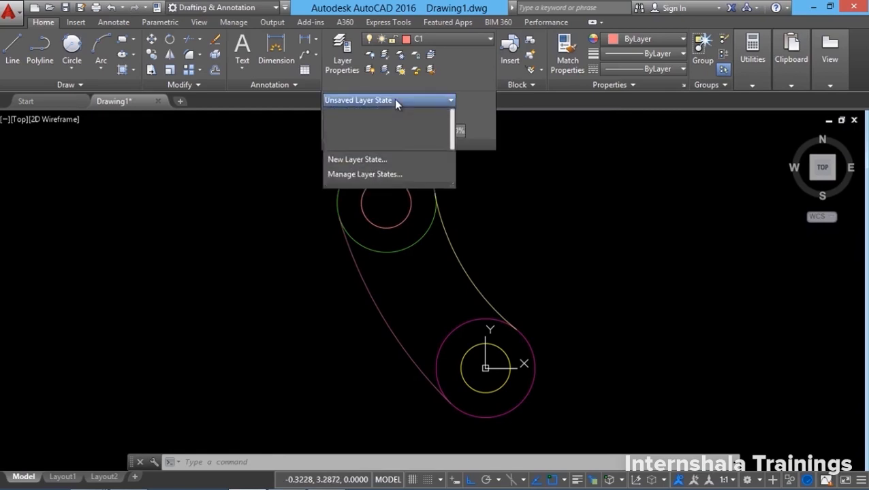
click(380, 174)
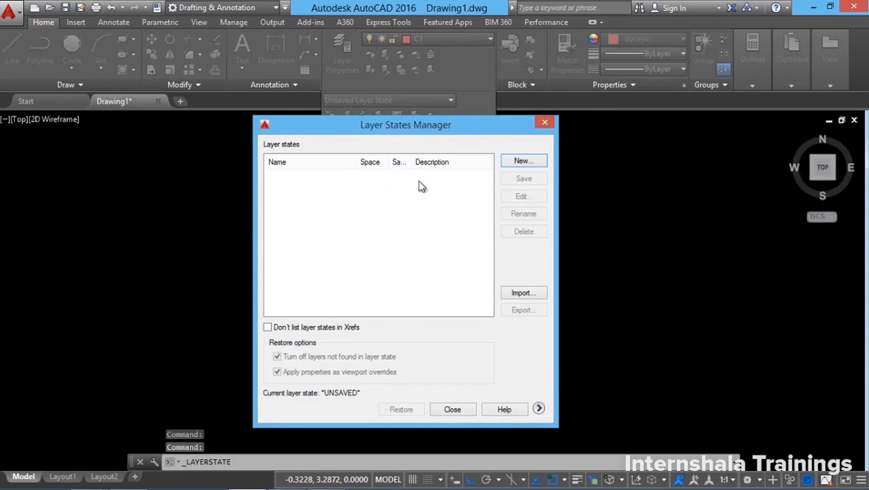
click(452, 412)
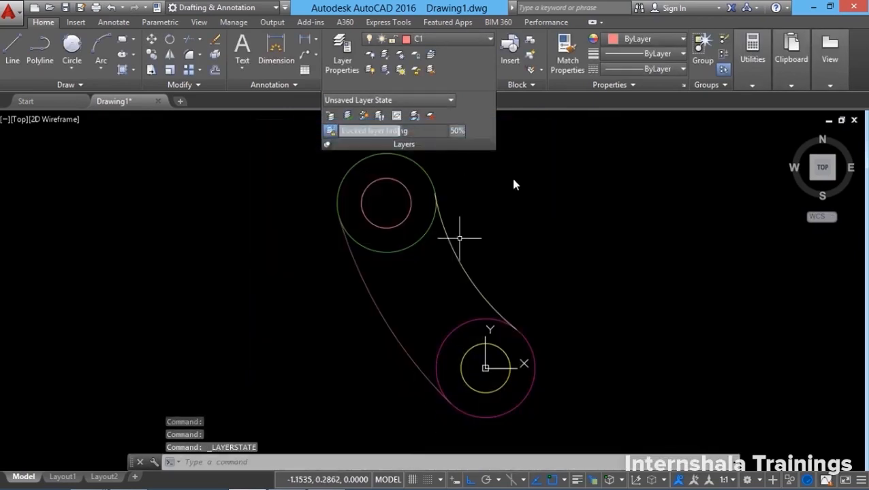
Turn off layer A1 by picking the left-hand arc, and restore the previous layer settings.
click(371, 56)
click(362, 282)
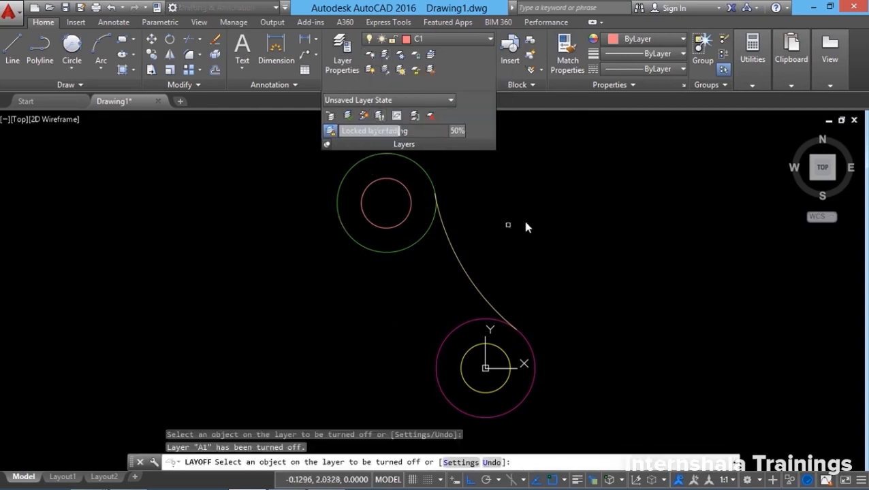
key(Return)
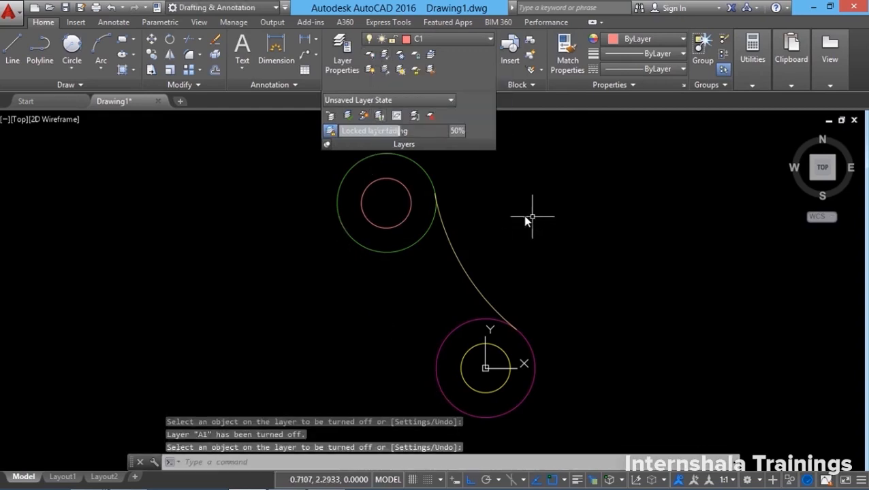
click(331, 117)
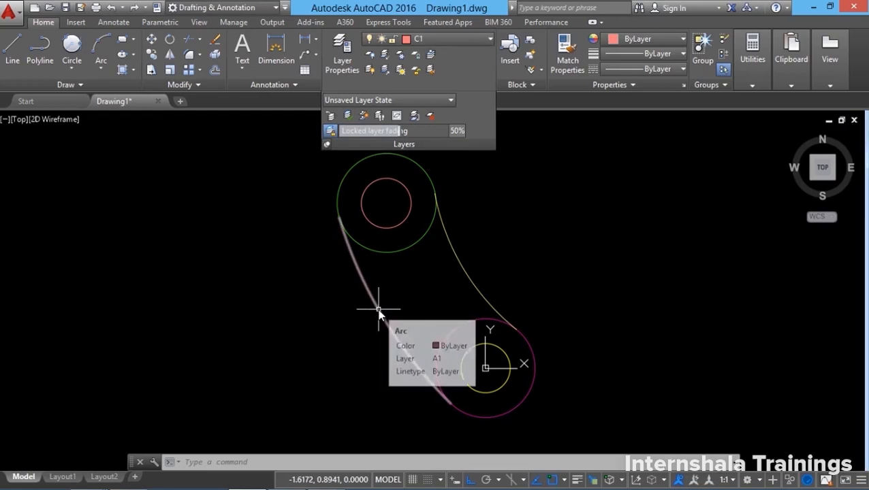
Check which layer the left-hand arc is on, and change the arc to the current layer C1.
mouse_move(382, 317)
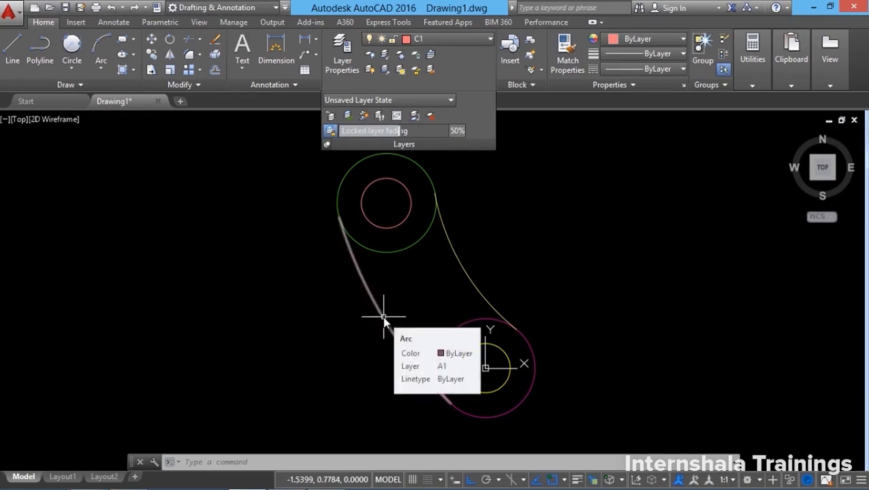
click(382, 317)
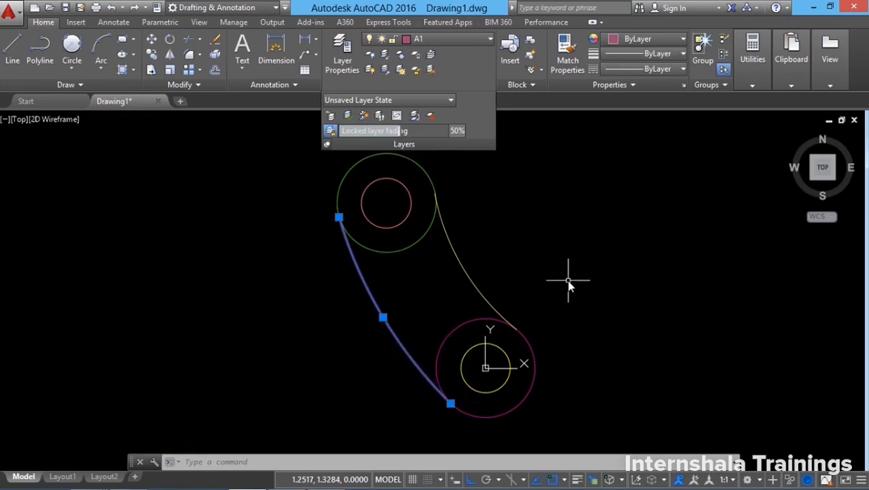
key(Escape)
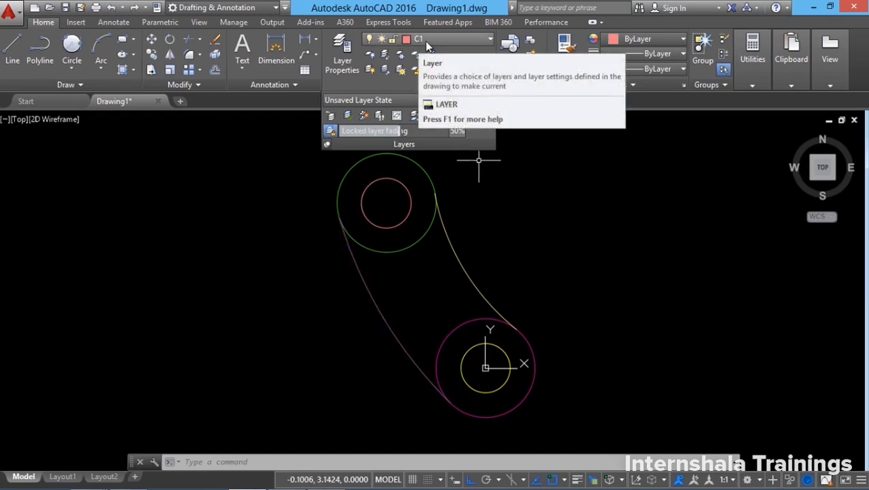
click(364, 116)
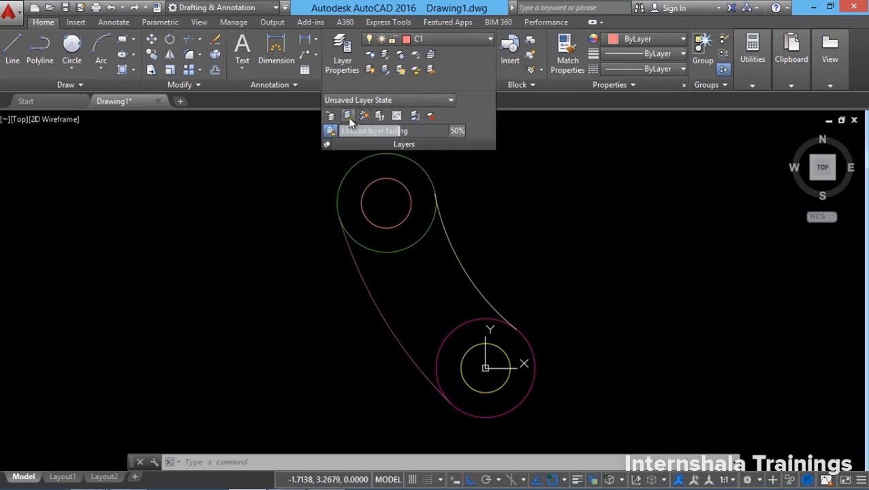
click(389, 325)
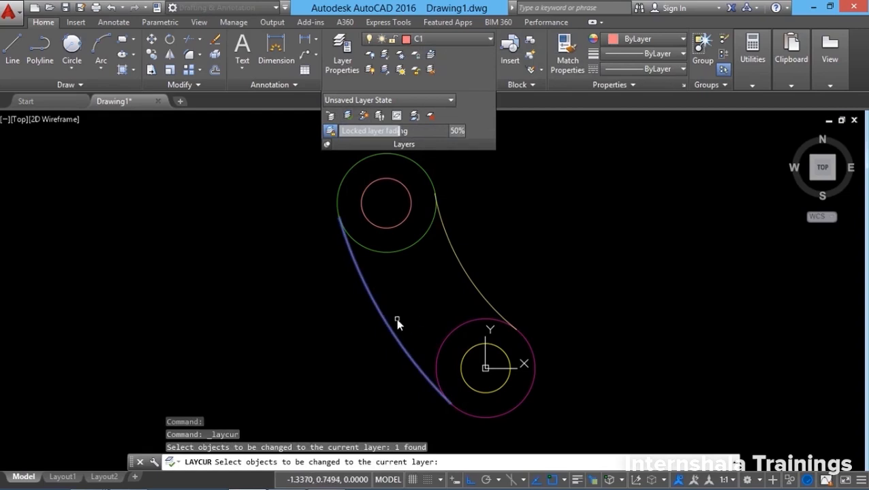
key(Return)
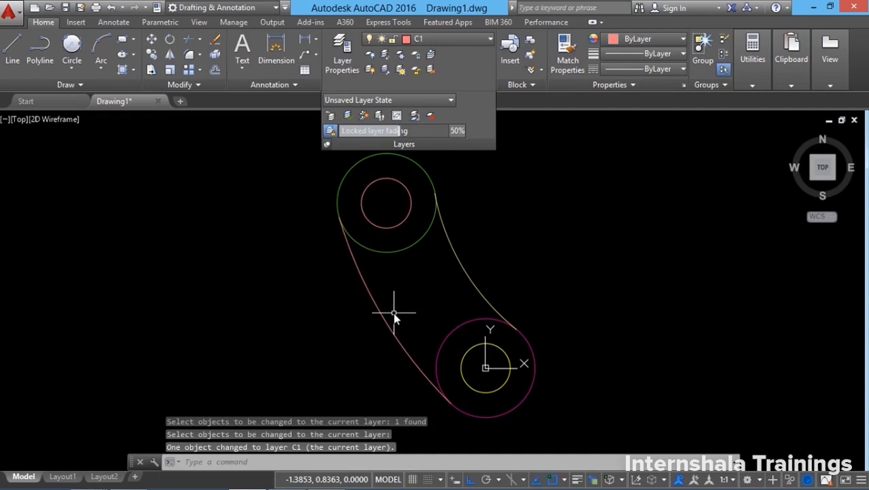
Copy the two upper circles in place to layer A1 with Copy Objects to New Layer, picking the left-hand arc as destination.
click(364, 116)
key(Escape)
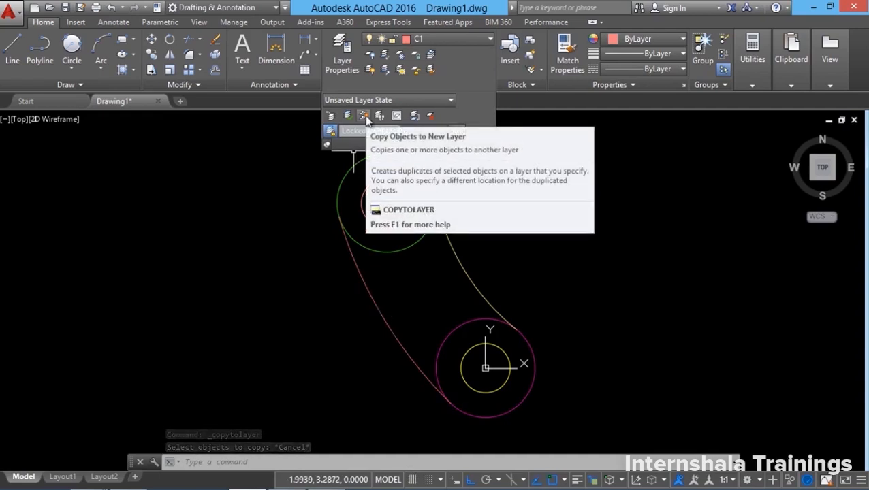
click(364, 117)
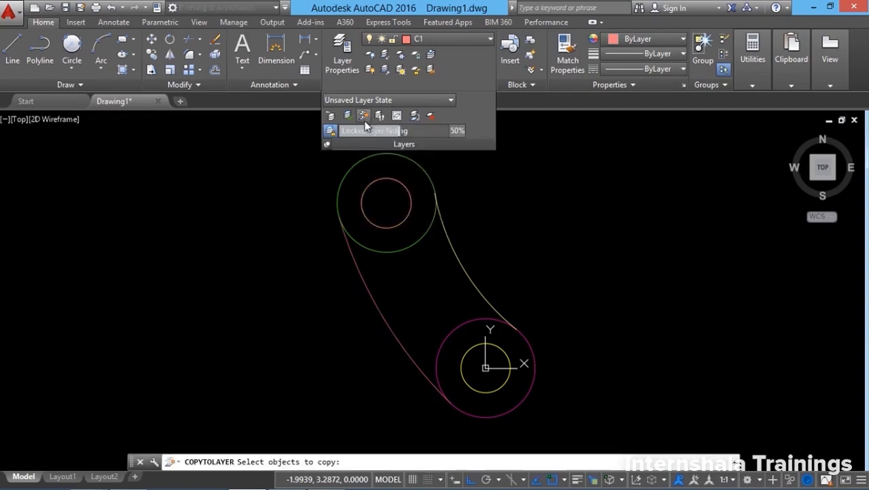
click(380, 223)
click(378, 253)
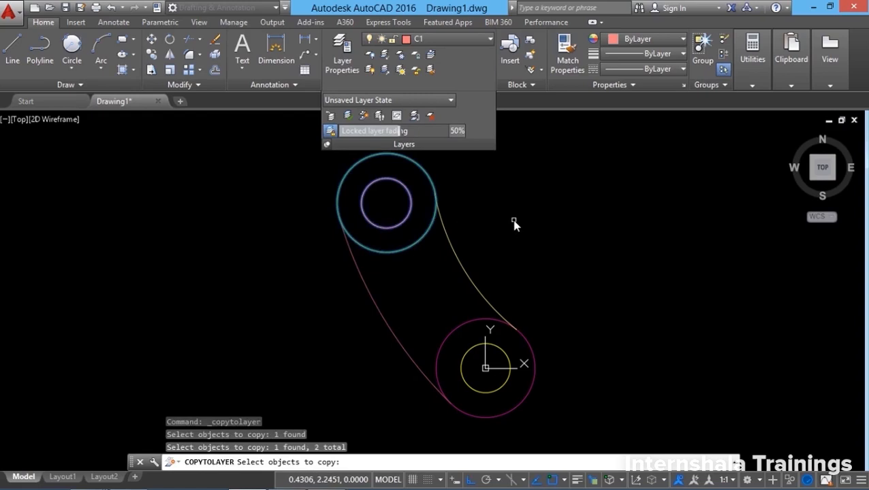
key(Return)
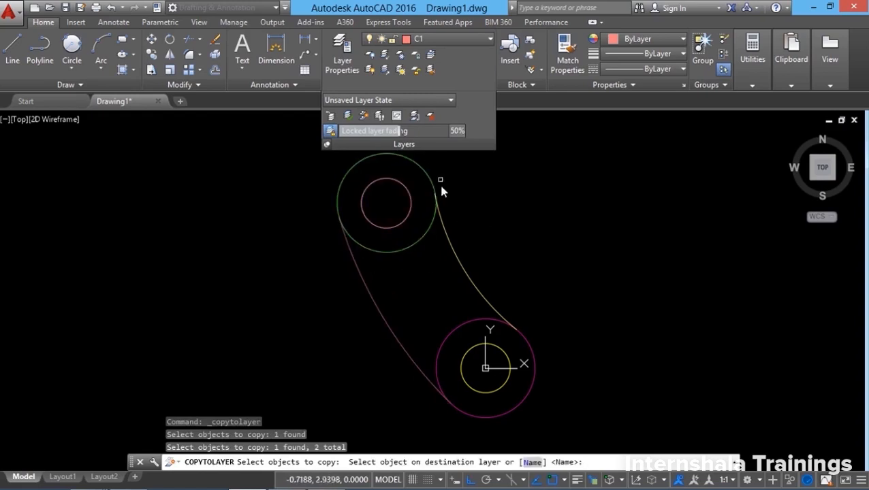
click(379, 314)
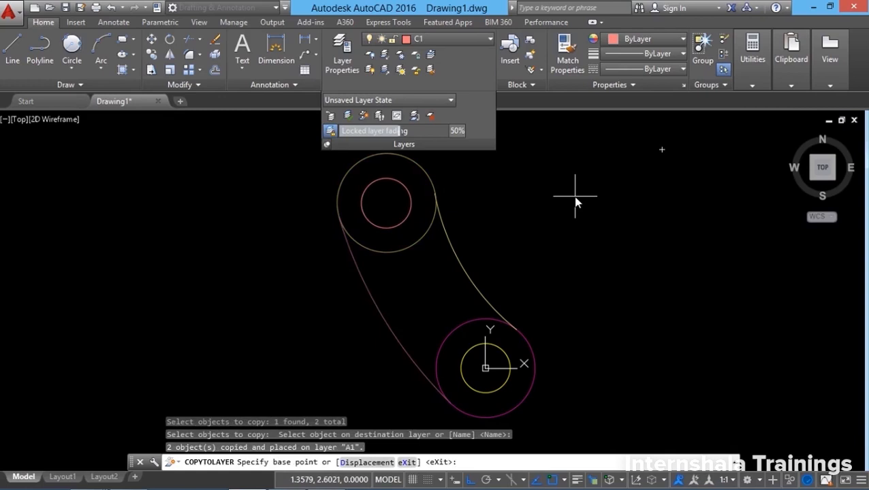
key(Return)
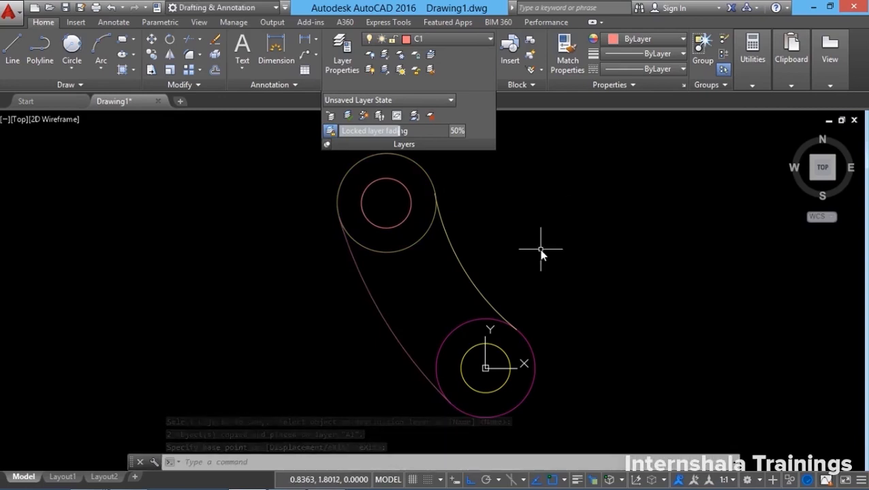
Isolate layer A1 by picking the left-hand arc, and undo both the isolation and the copying of the upper circles.
click(384, 56)
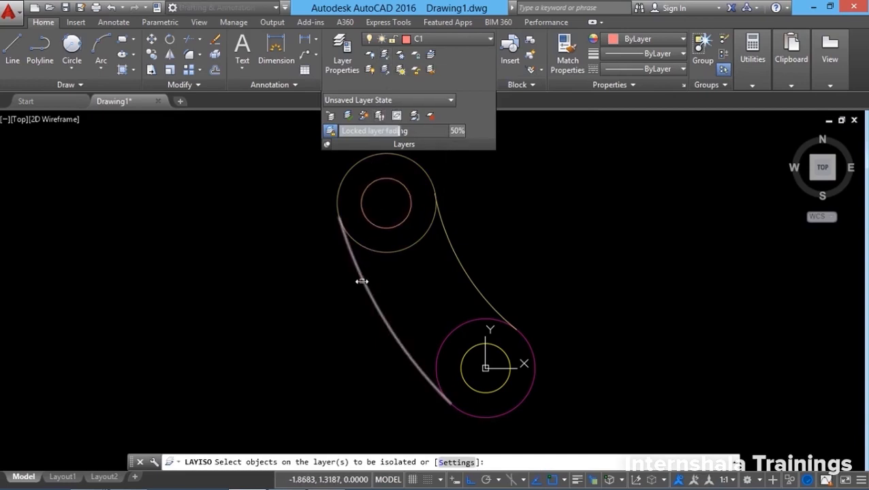
click(362, 281)
key(Return)
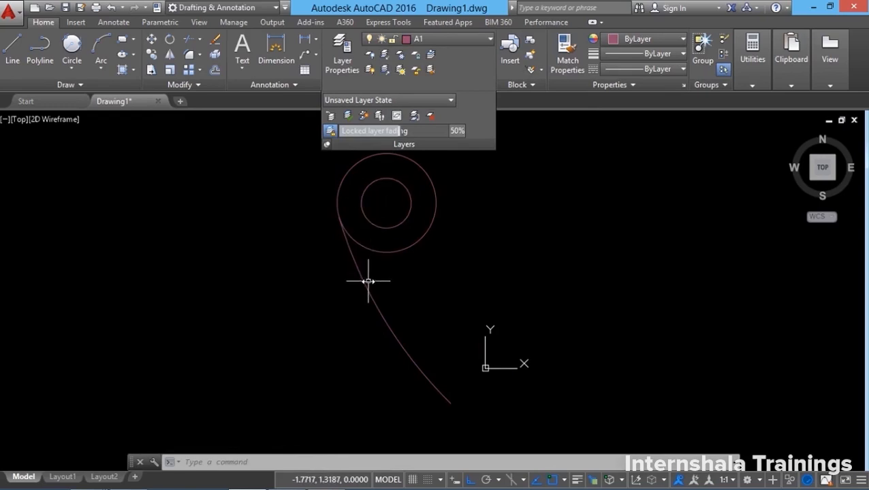
click(113, 10)
click(113, 9)
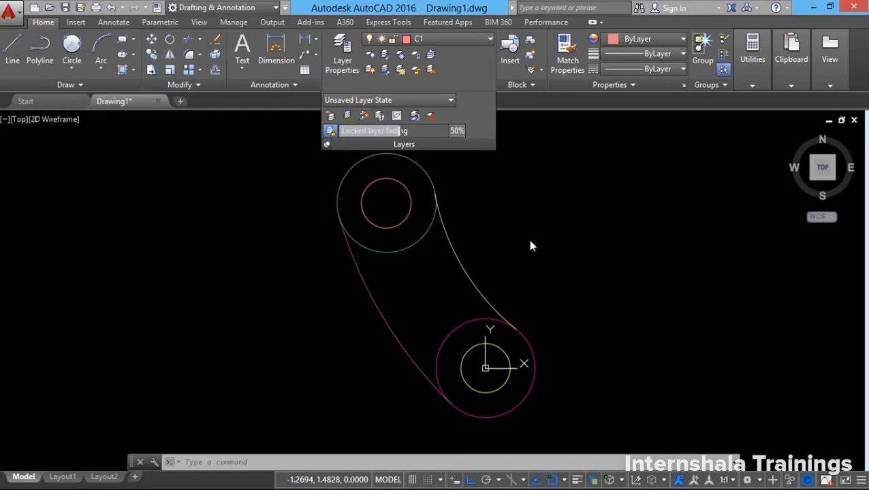
Examine the layers with Layer Walk, showing A2 alone, C2 alone, and C1 to C5 together.
click(380, 117)
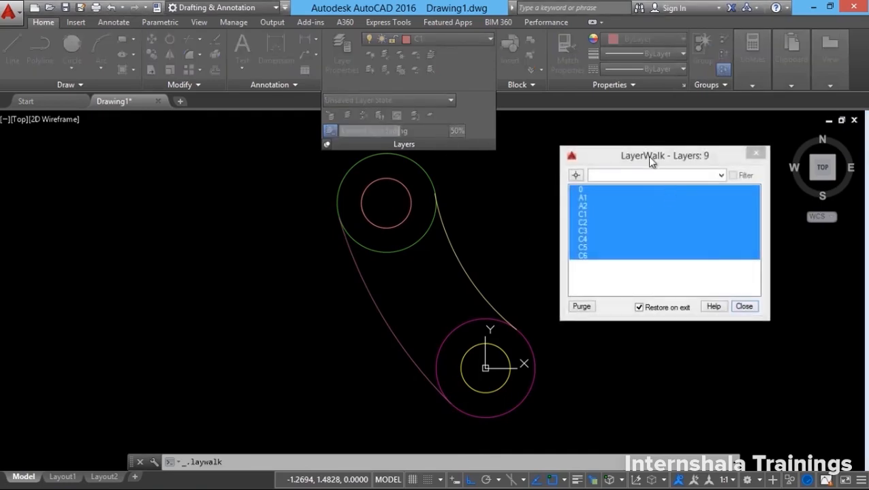
drag(649, 158, 638, 190)
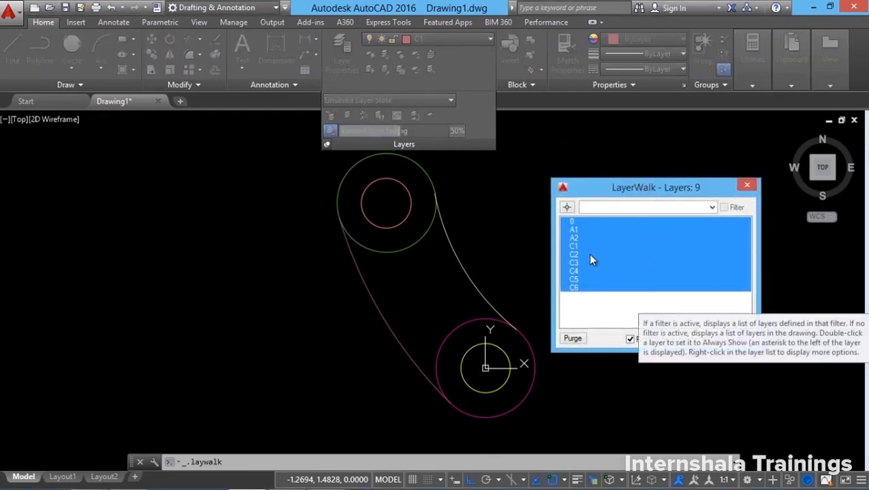
click(583, 238)
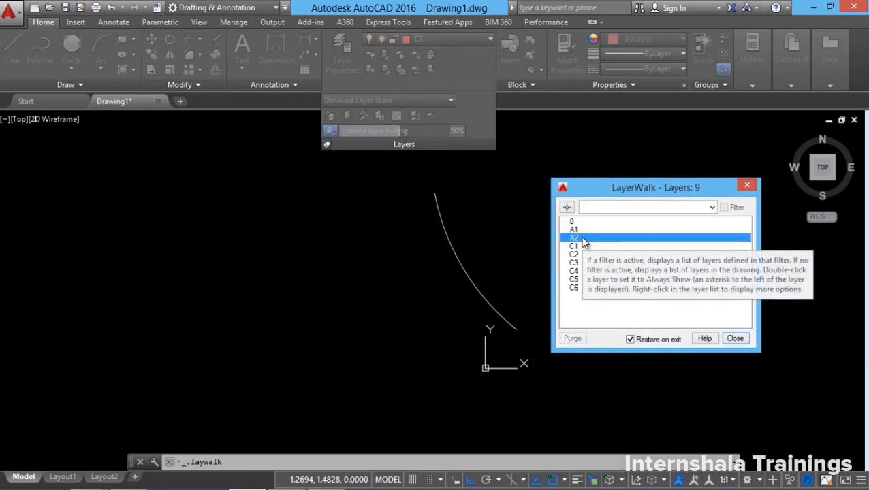
click(576, 257)
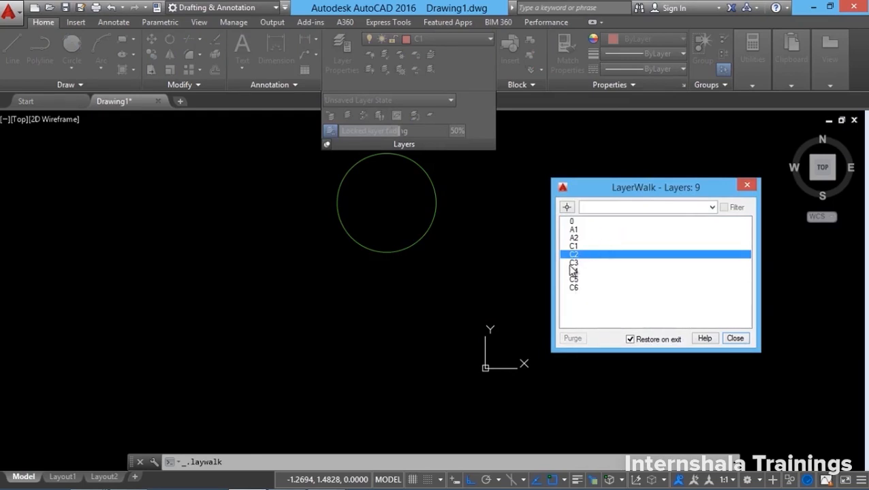
ctrl+click(576, 264)
ctrl+click(576, 271)
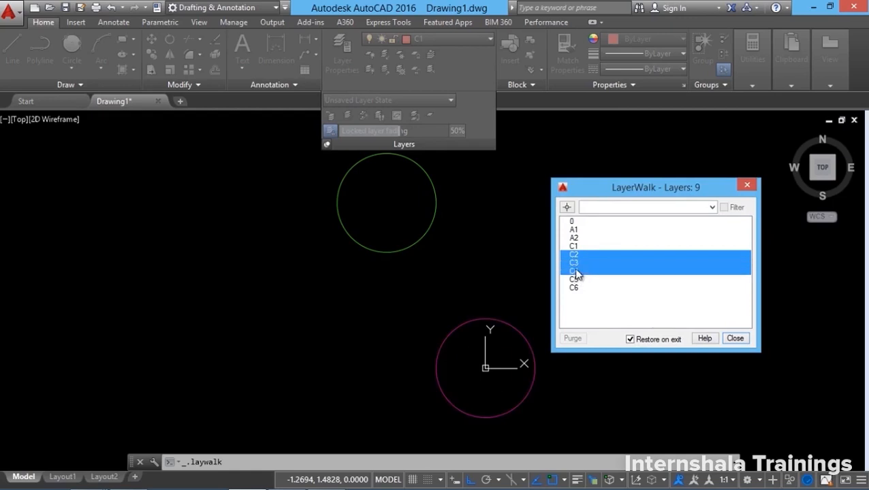
ctrl+click(576, 280)
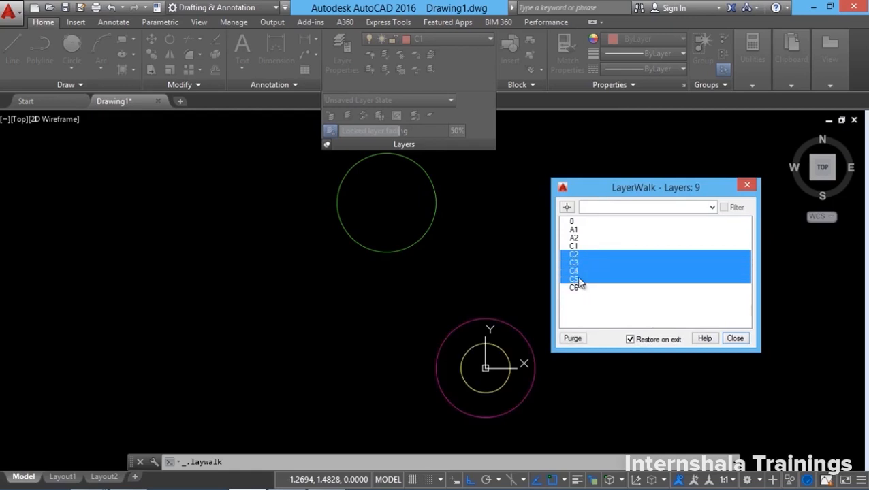
ctrl+click(575, 246)
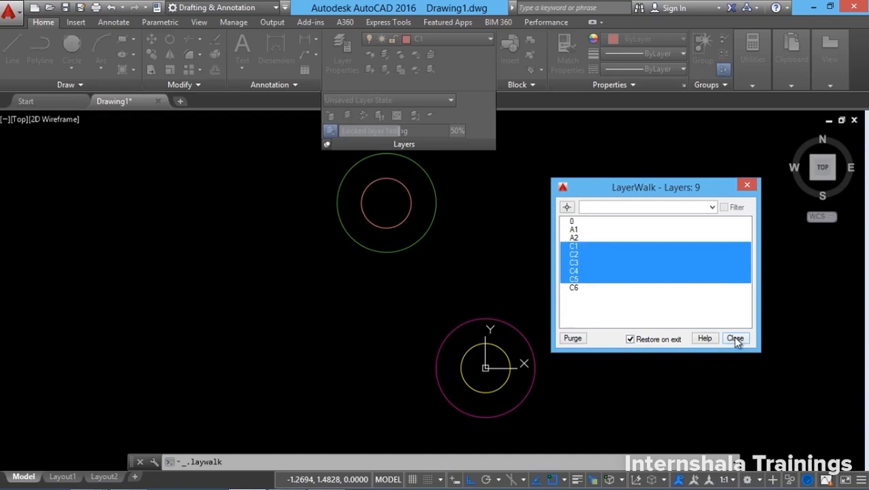
Close Layer Walk with Restore on exit disabled, accepting the layer state changes, and turn all layers on.
click(641, 340)
click(735, 338)
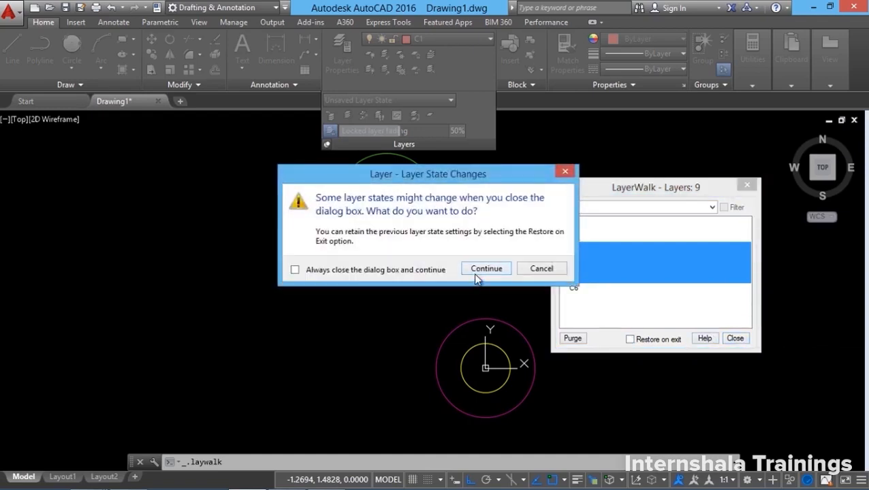
click(486, 269)
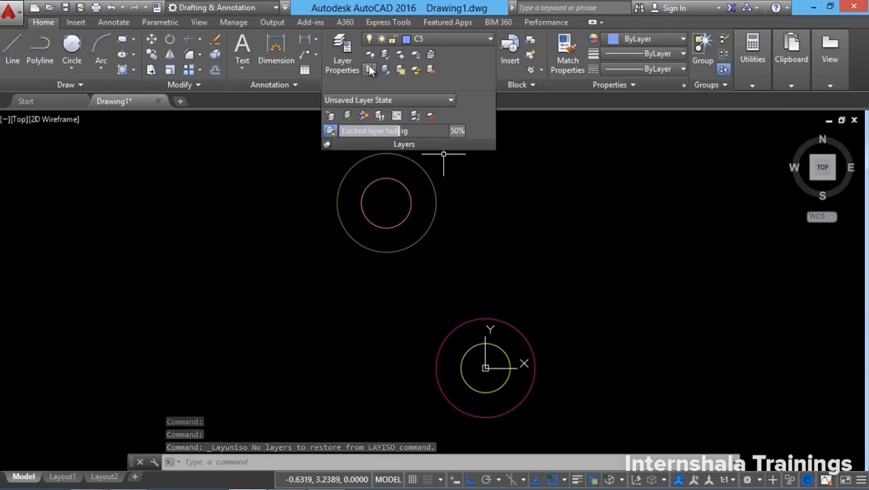
click(370, 70)
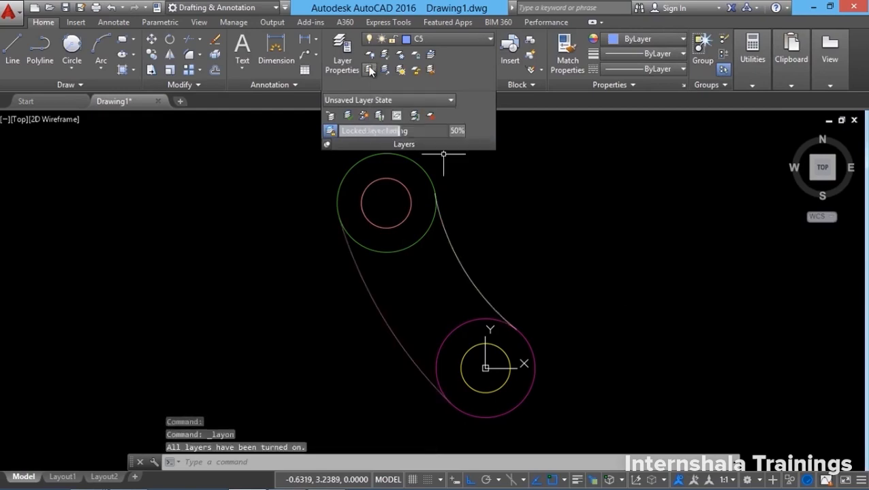
Show only layers C1 to C3 in Layer Walk, and close it with Restore on exit enabled.
click(380, 116)
drag(573, 248, 575, 264)
click(631, 339)
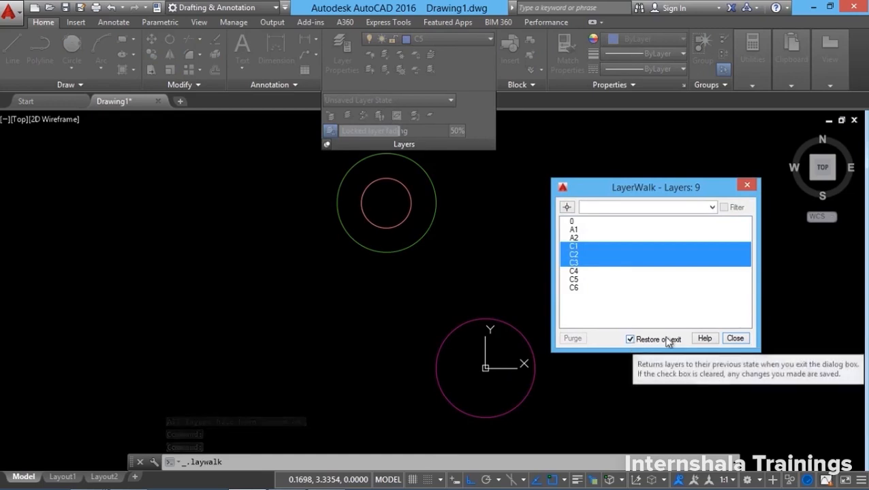
click(734, 339)
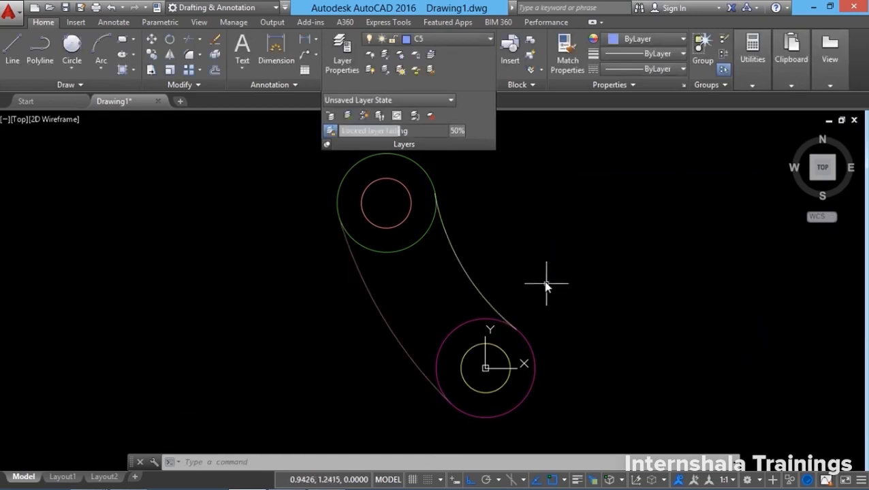
Merge layers C1 and C2, picked from the two upper circles, into the left-hand arc's layer A1, and check the layer list.
click(416, 116)
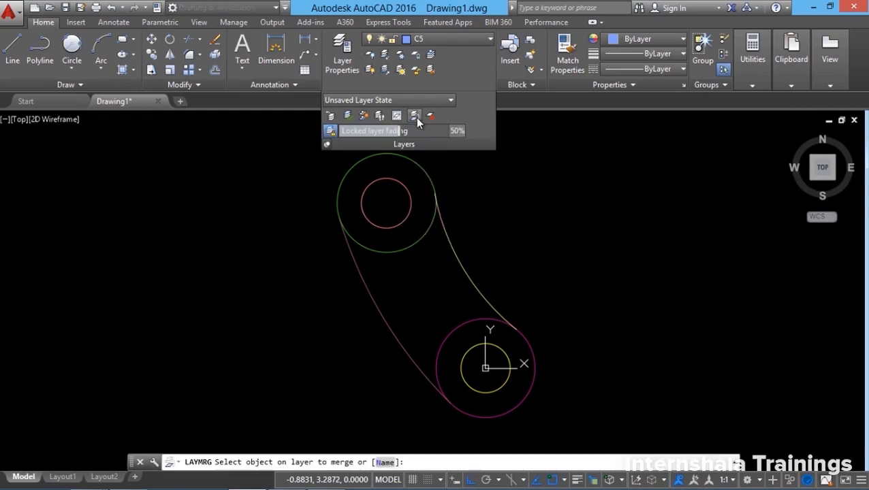
click(442, 41)
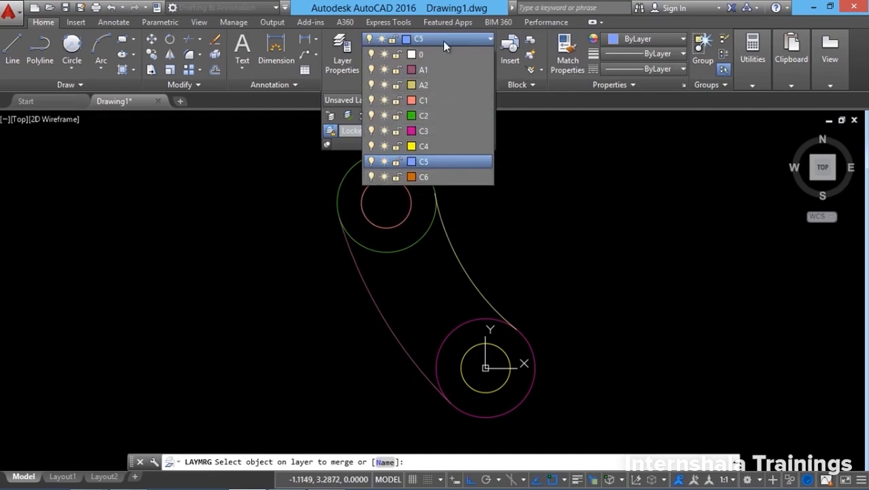
click(387, 231)
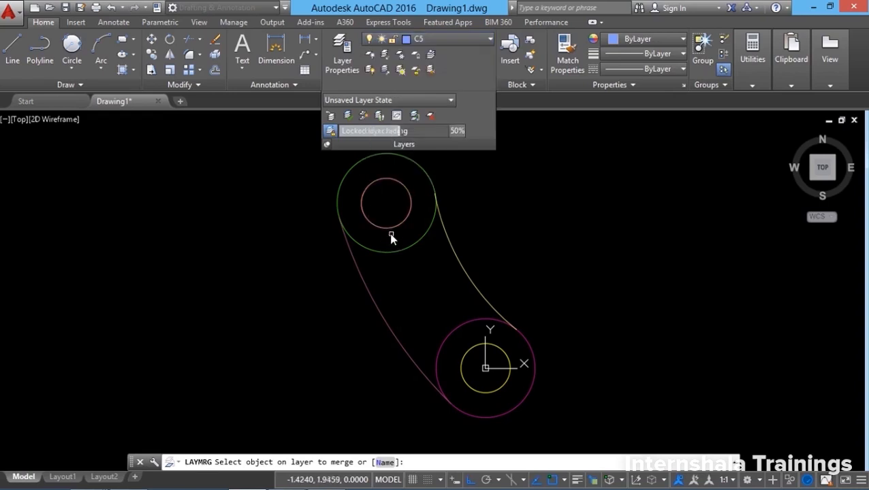
click(390, 230)
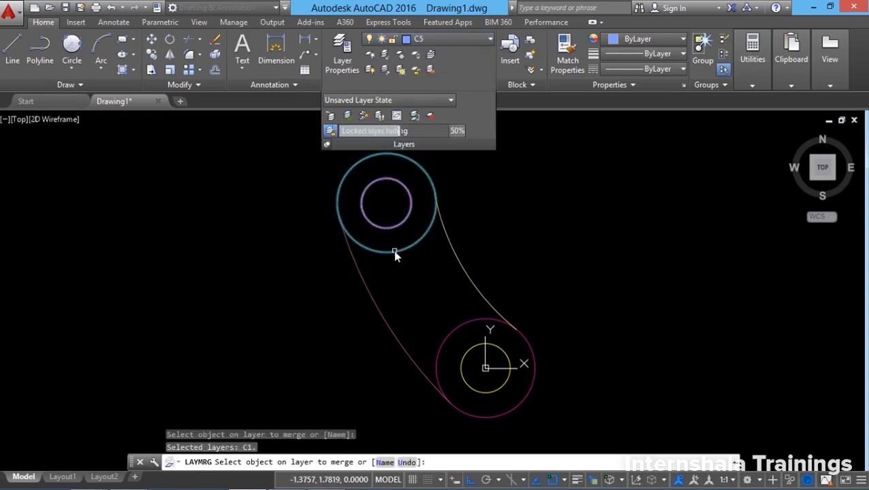
click(394, 250)
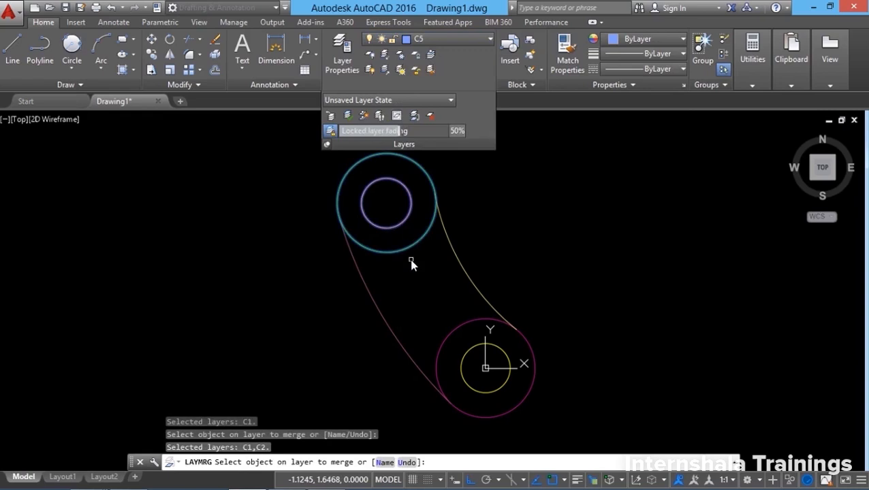
key(Return)
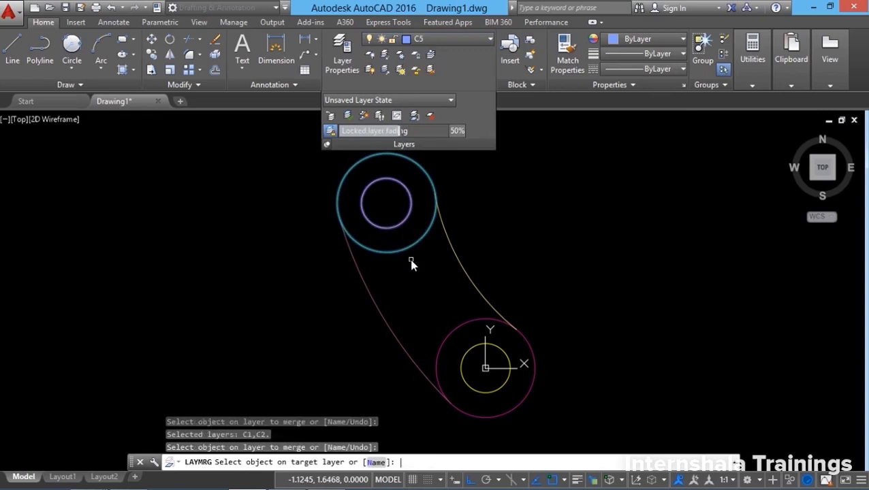
click(371, 297)
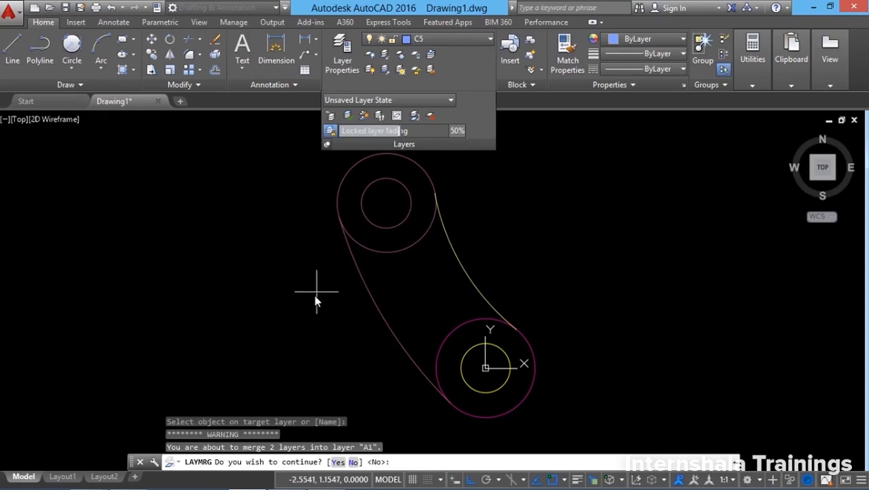
click(339, 462)
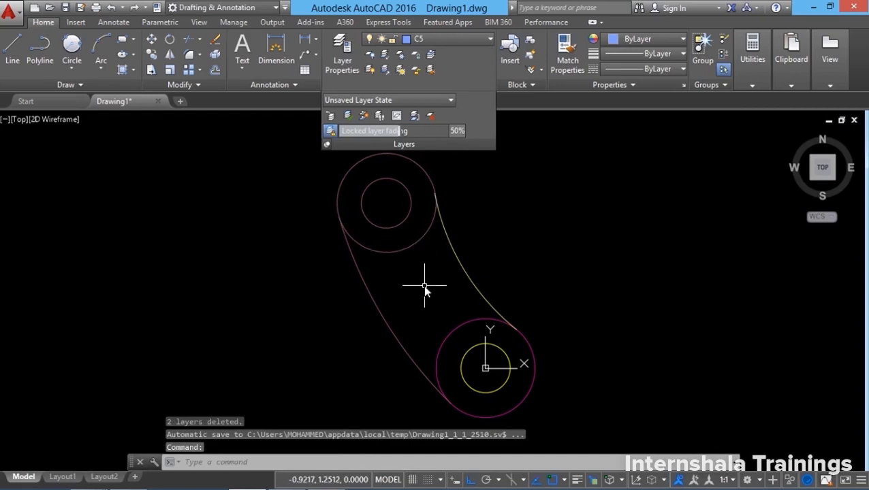
click(449, 39)
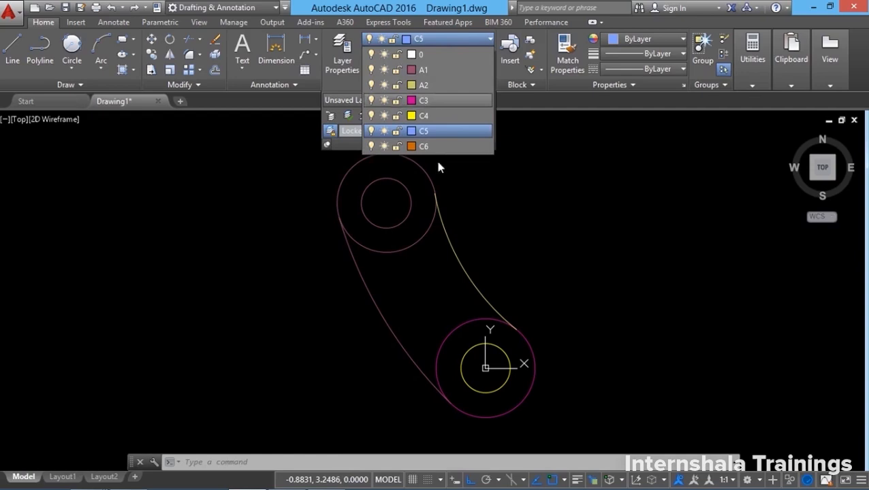
click(494, 180)
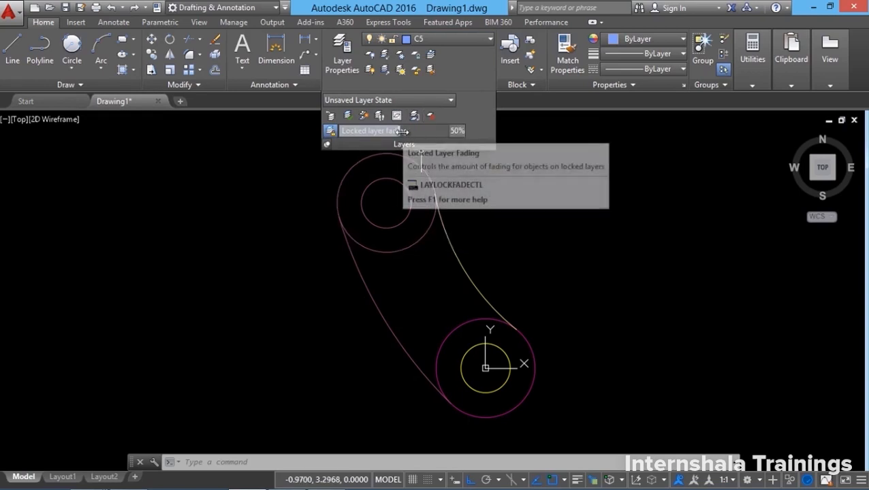
Reduce the locked layer fading to 11% and lock layer A1 by picking the upper outer circle.
drag(403, 131, 426, 130)
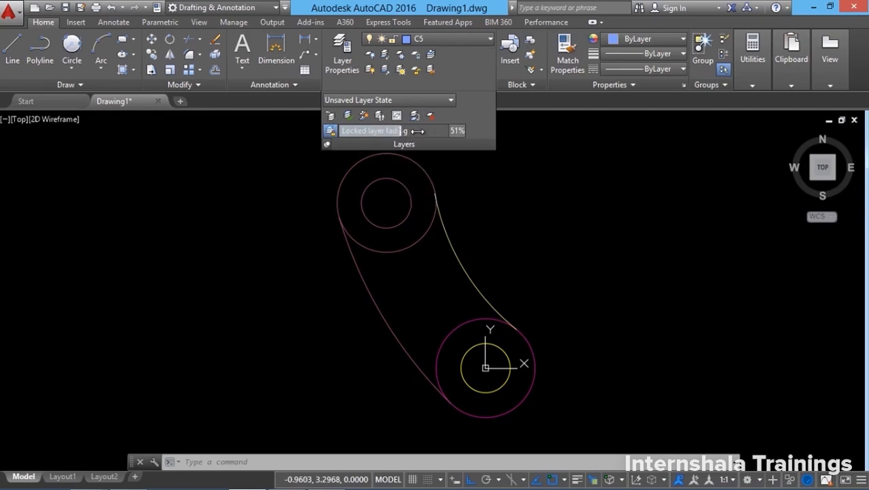
drag(400, 131, 348, 130)
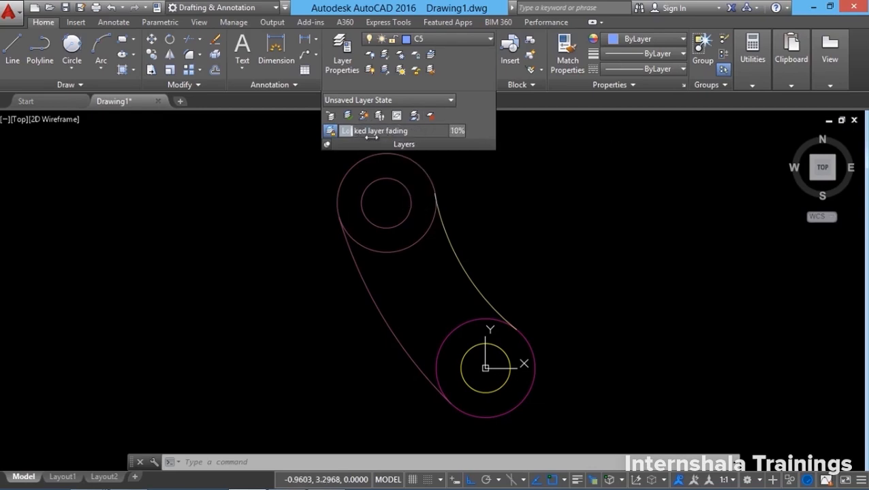
click(416, 54)
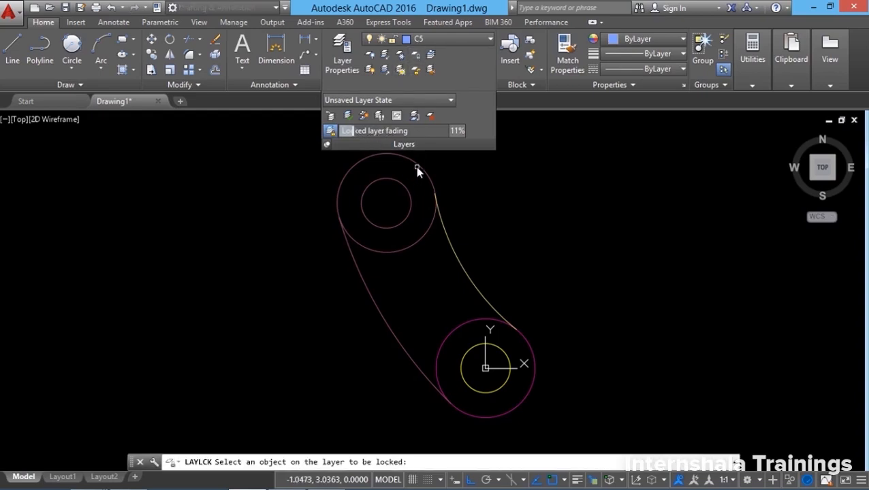
click(417, 166)
click(425, 165)
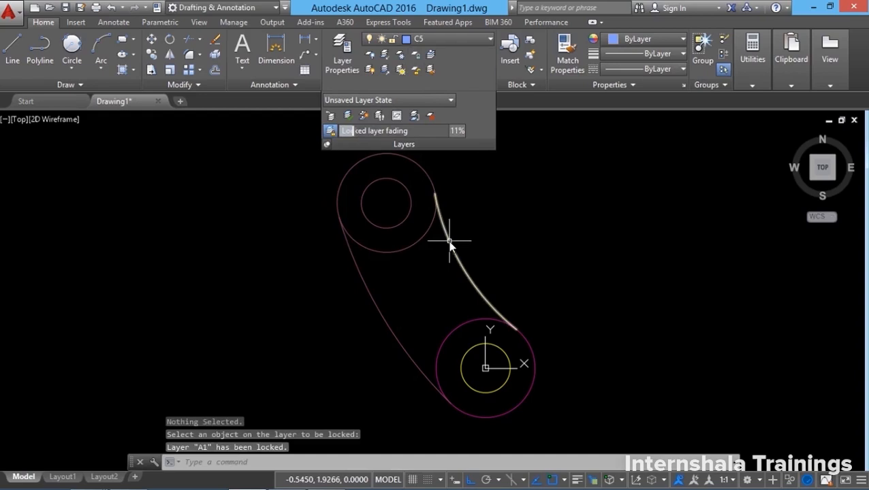
Raise the locked layer fading to 80%, and reduce it to 63%.
drag(347, 130, 521, 130)
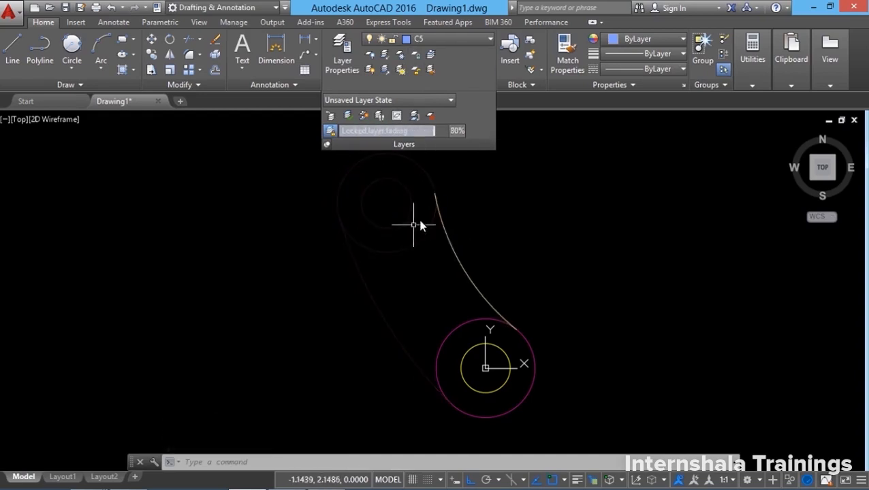
drag(433, 130, 417, 132)
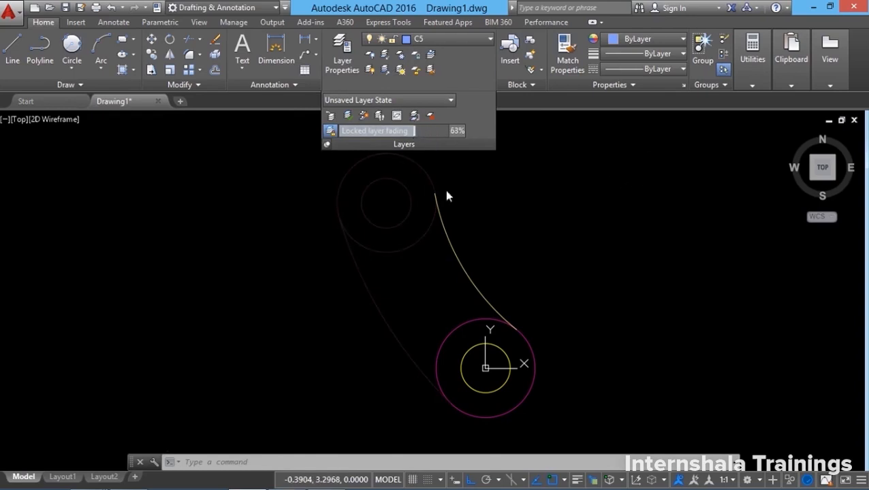